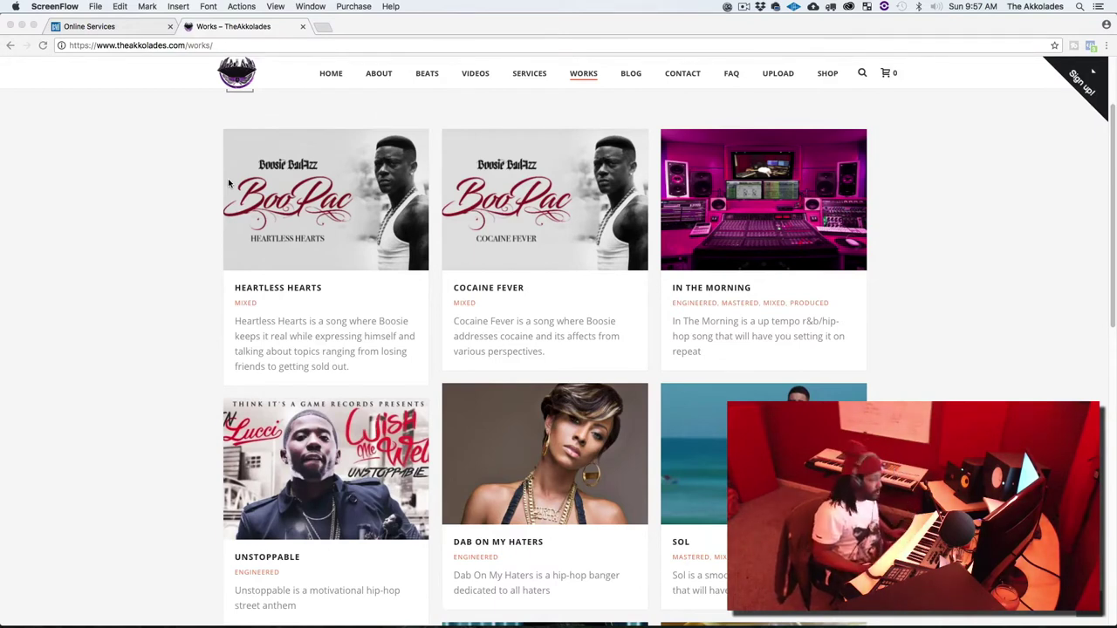
From TheAkkolades Works page, bring up the app switcher to change programs.
key("super+Tab")
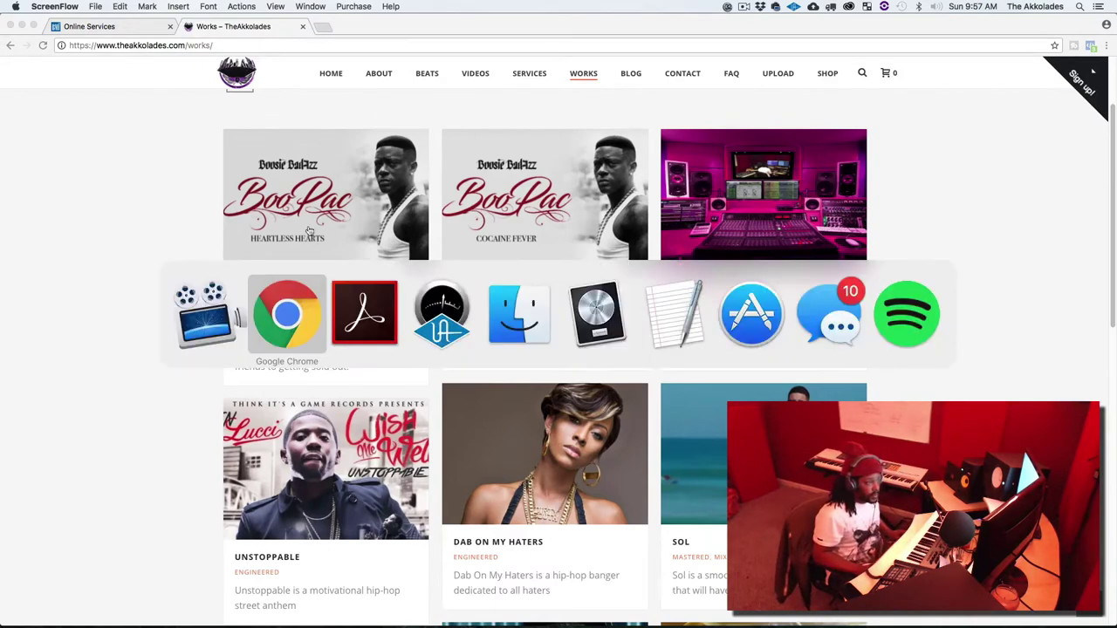
Bring split-sheet.pdf to the front and scroll down to writer 1's Affiliation box.
left_click(344, 279)
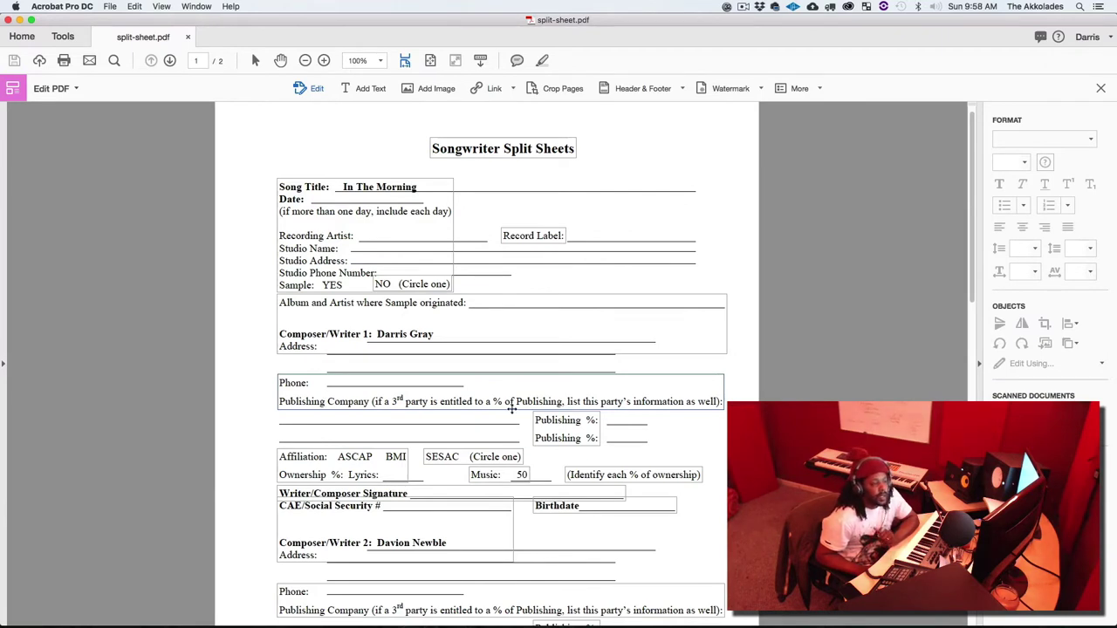
scroll(512, 409, "down", 1)
scroll(514, 413, "down", 2)
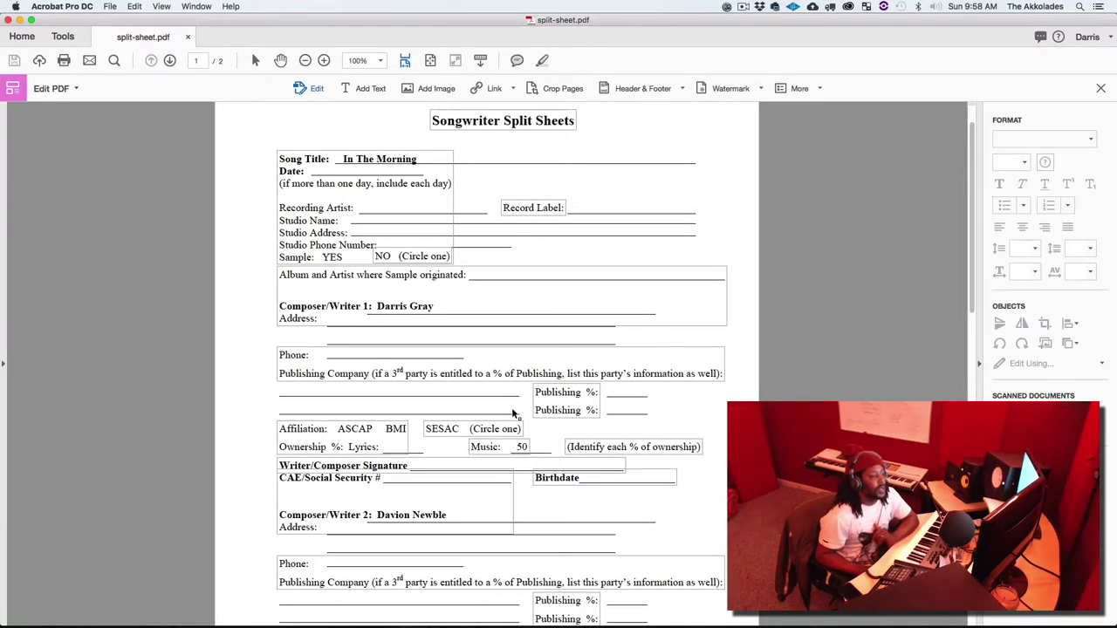
scroll(513, 414, "down", 2)
left_click(395, 410)
Highlight BMI in Composer/Writer 1's Affiliation box, then scroll further down the split sheet.
left_click(387, 410)
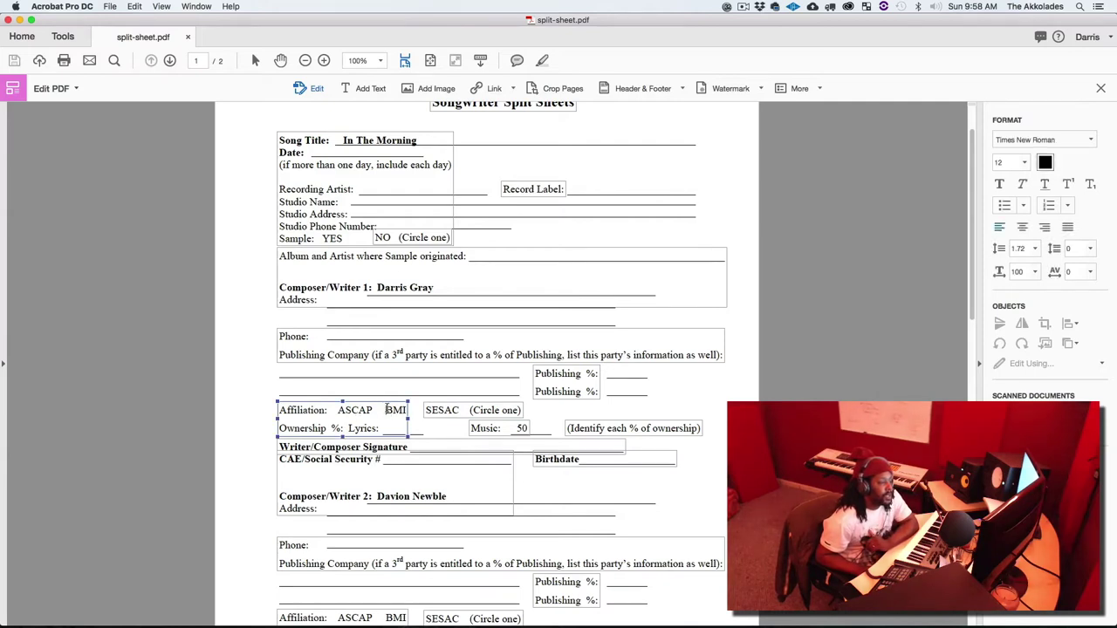
left_click_drag(387, 409, 407, 410)
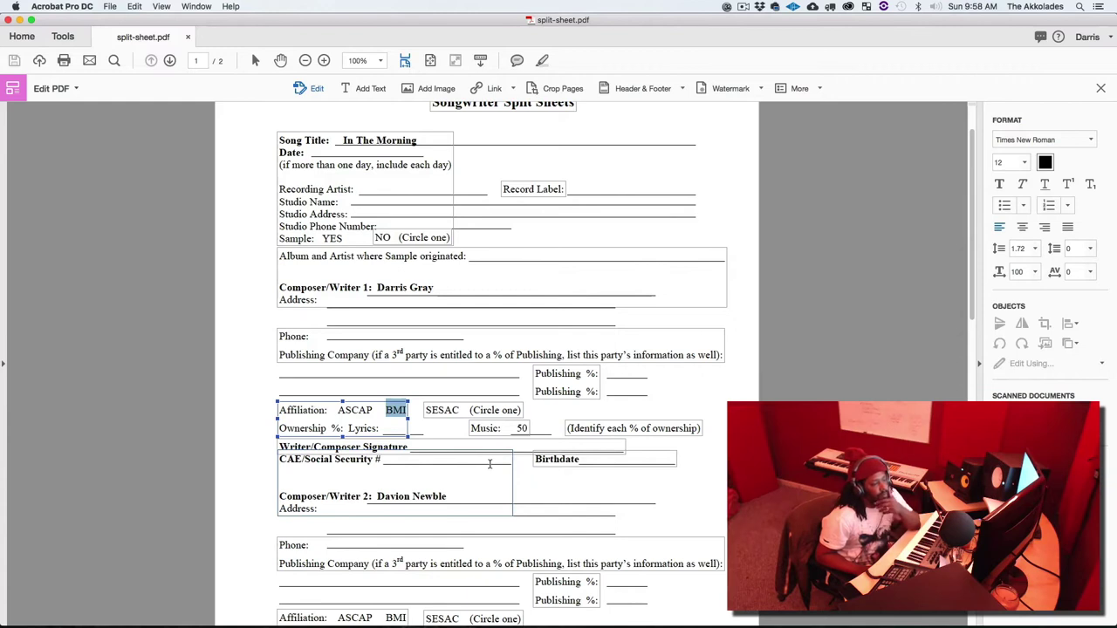
scroll(490, 464, "down", 1)
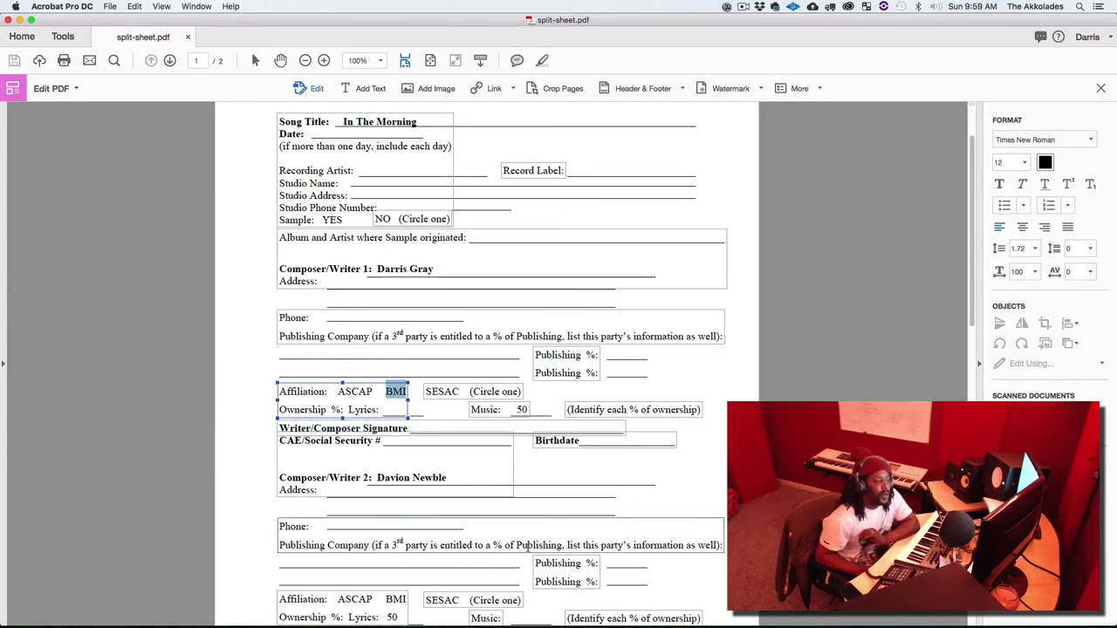
scroll(526, 545, "down", 3)
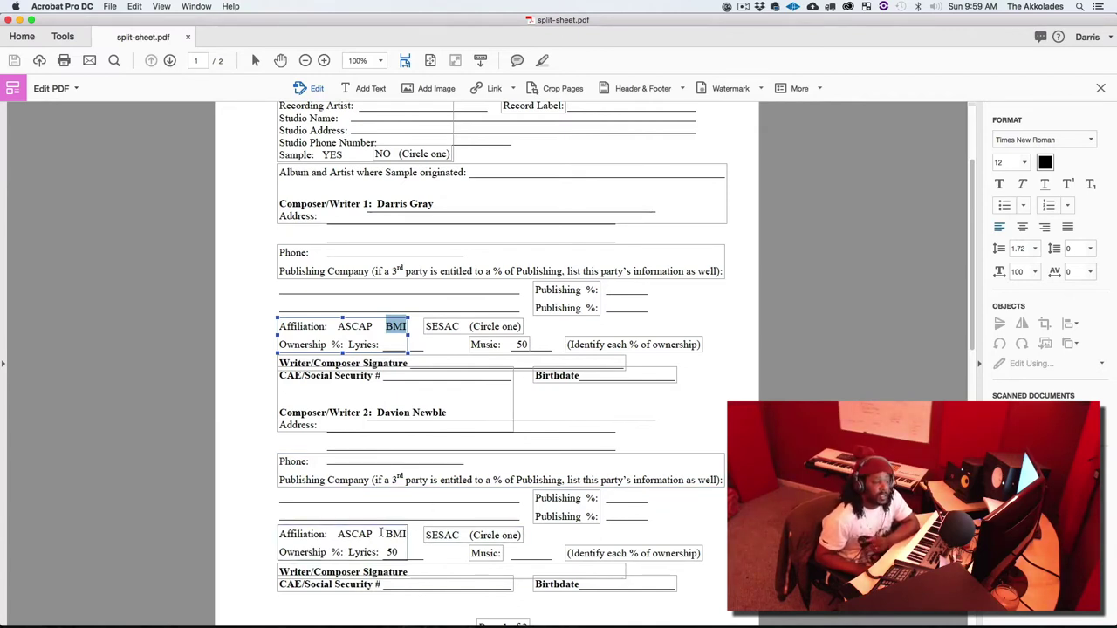
left_click_drag(376, 534, 333, 534)
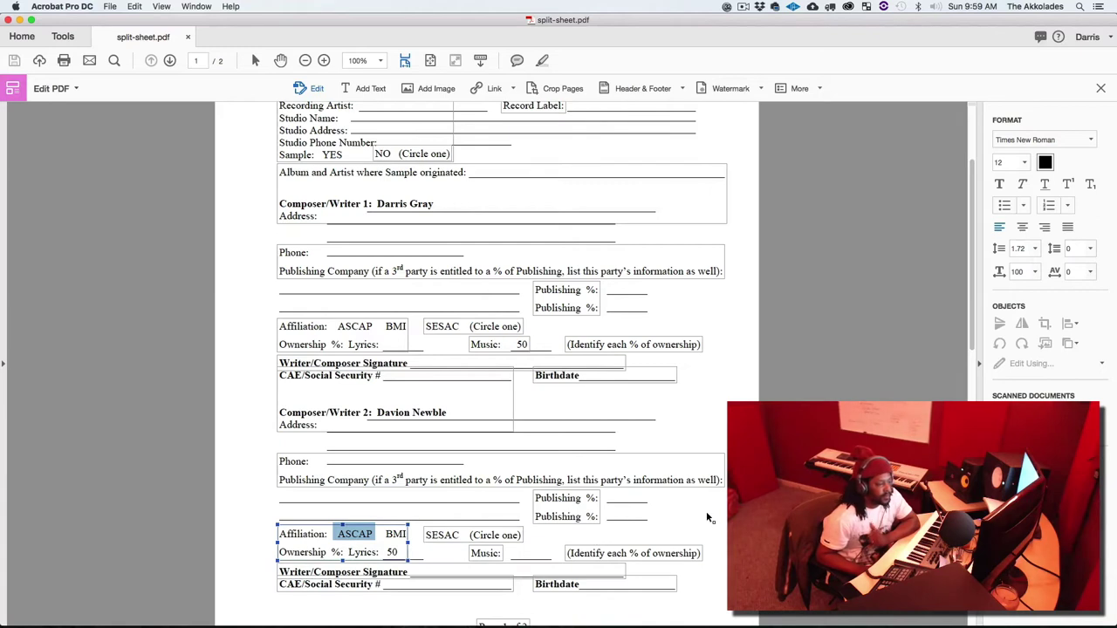
scroll(707, 517, "down", 3)
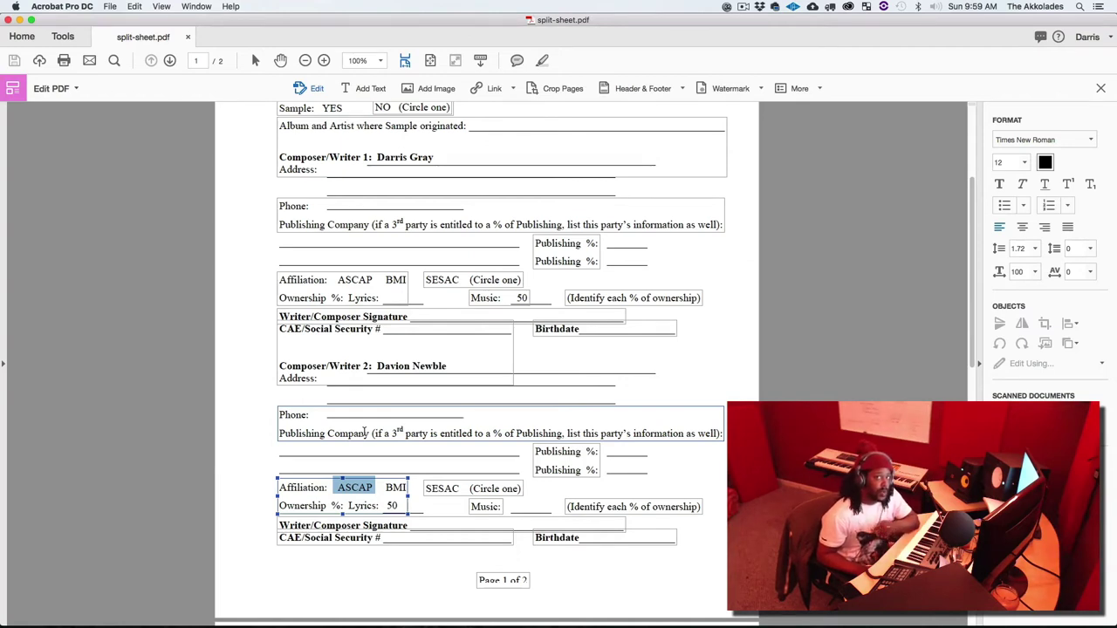
scroll(507, 448, "down", 1)
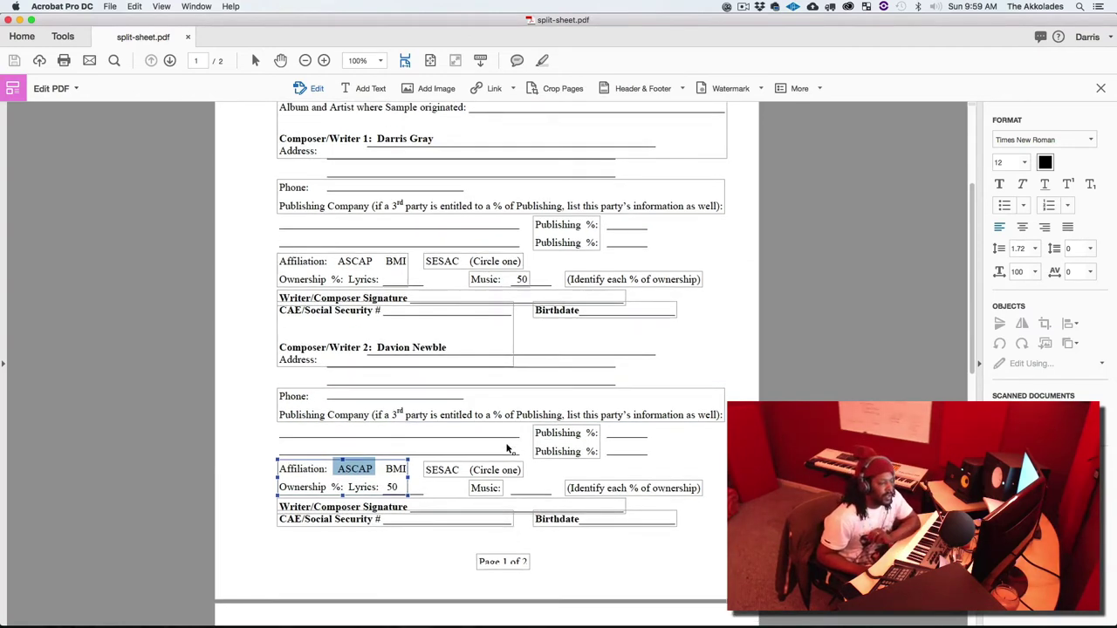
scroll(507, 449, "down", 3)
scroll(506, 446, "down", 1)
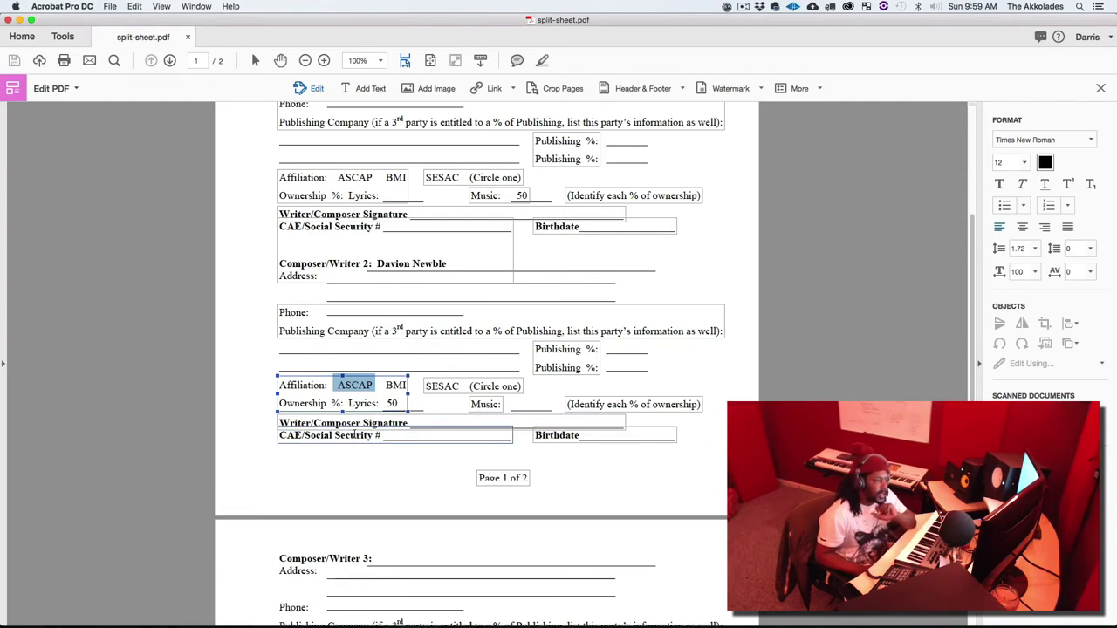
scroll(612, 477, "down", 1)
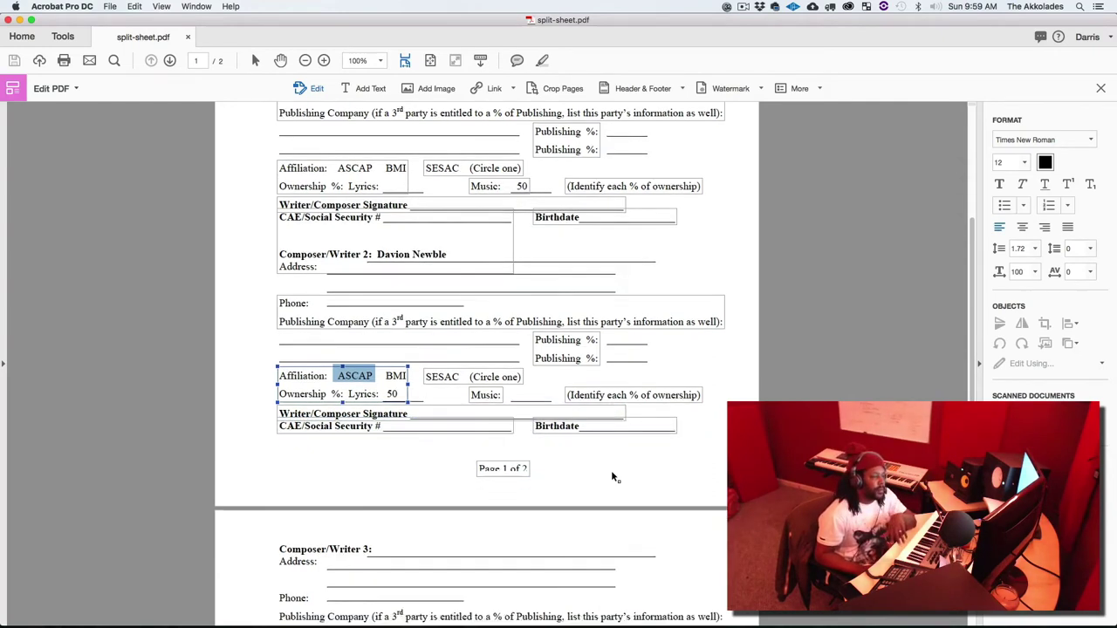
scroll(612, 477, "down", 10)
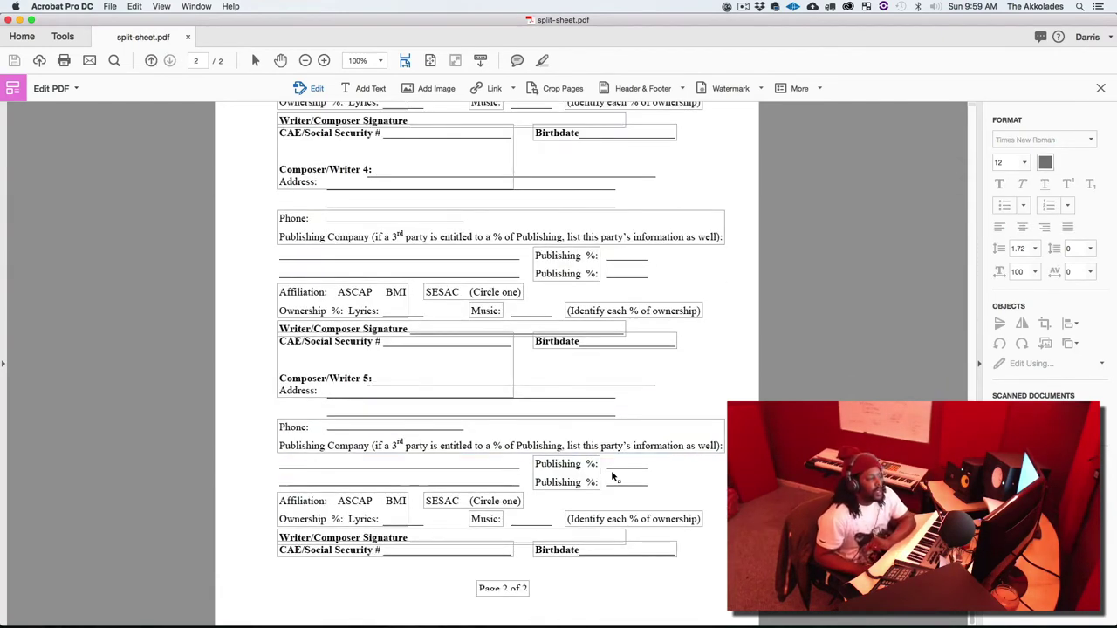
scroll(612, 476, "up", 20)
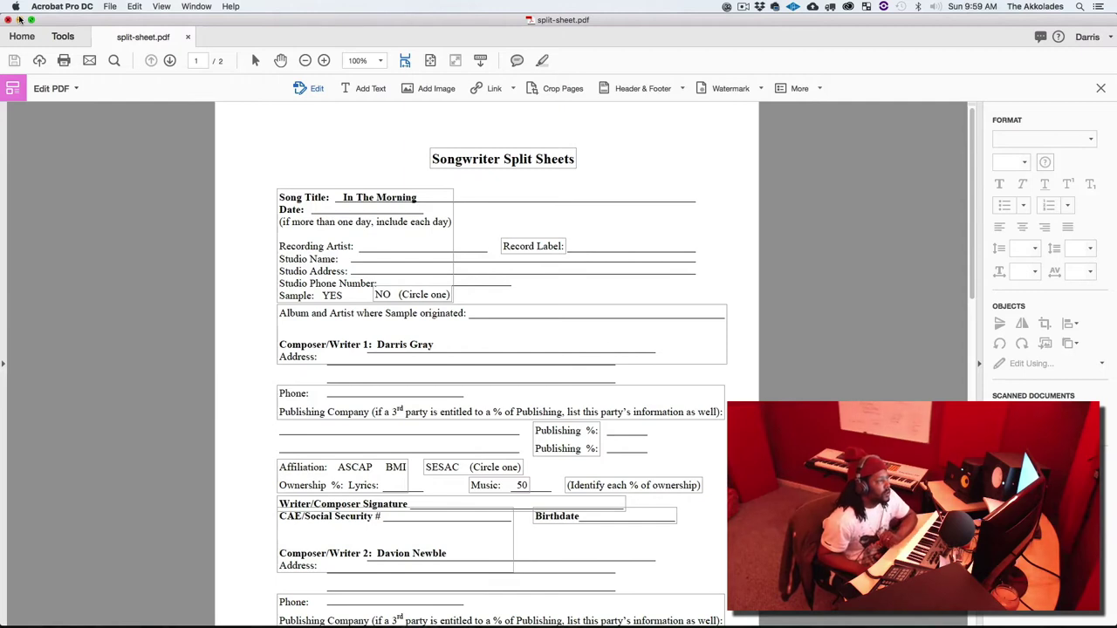
key("super+Tab")
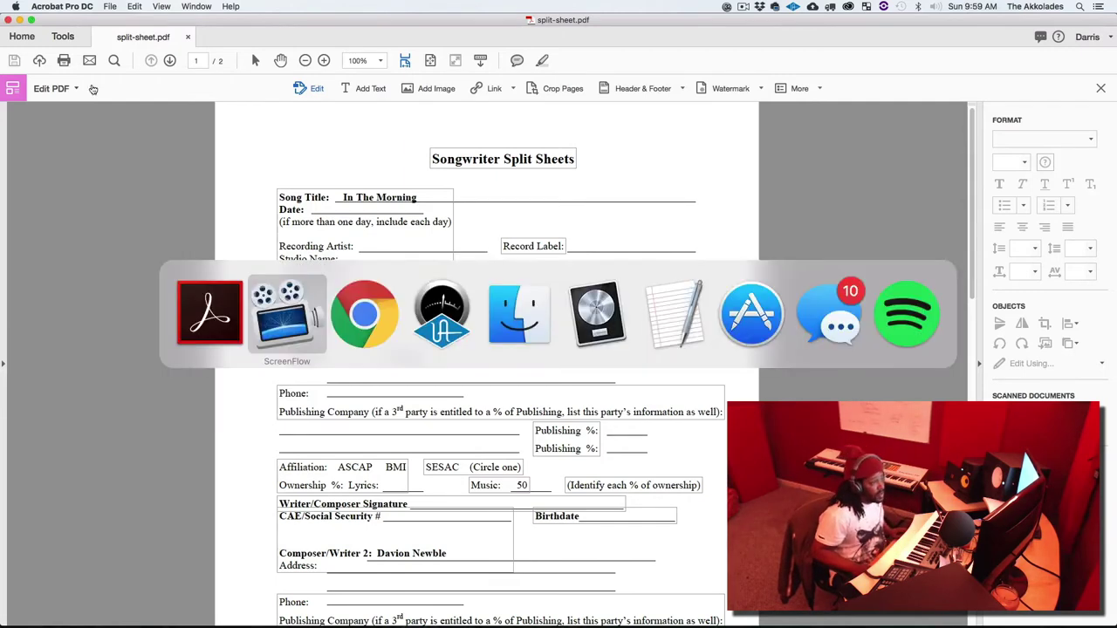
key("super+Tab")
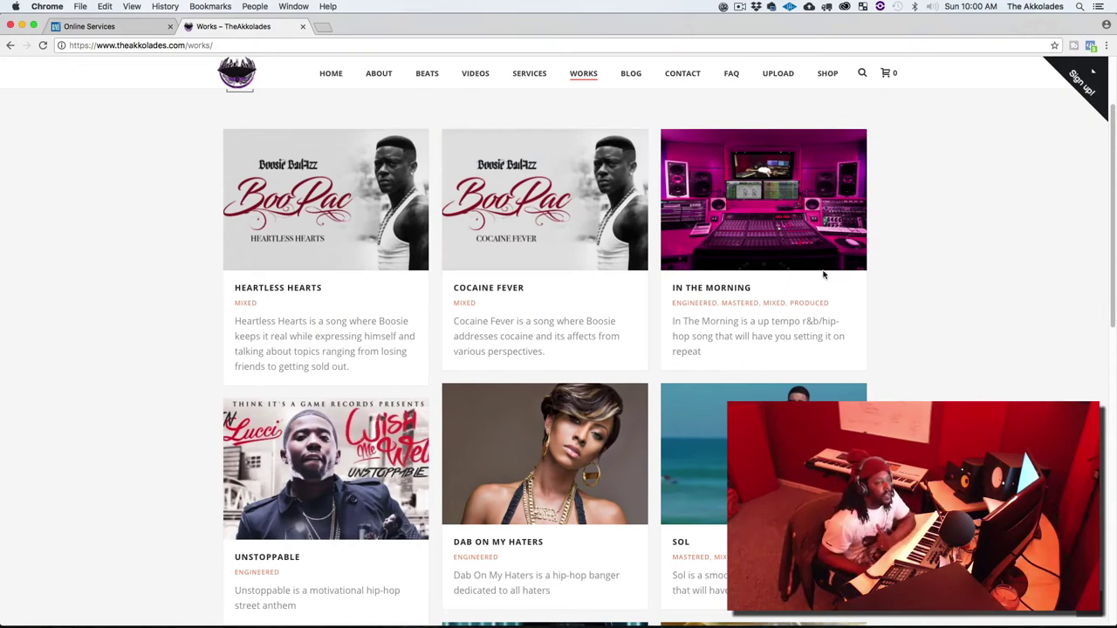
Open the IN THE MORNING portfolio page from the Works list.
mouse_move(805, 253)
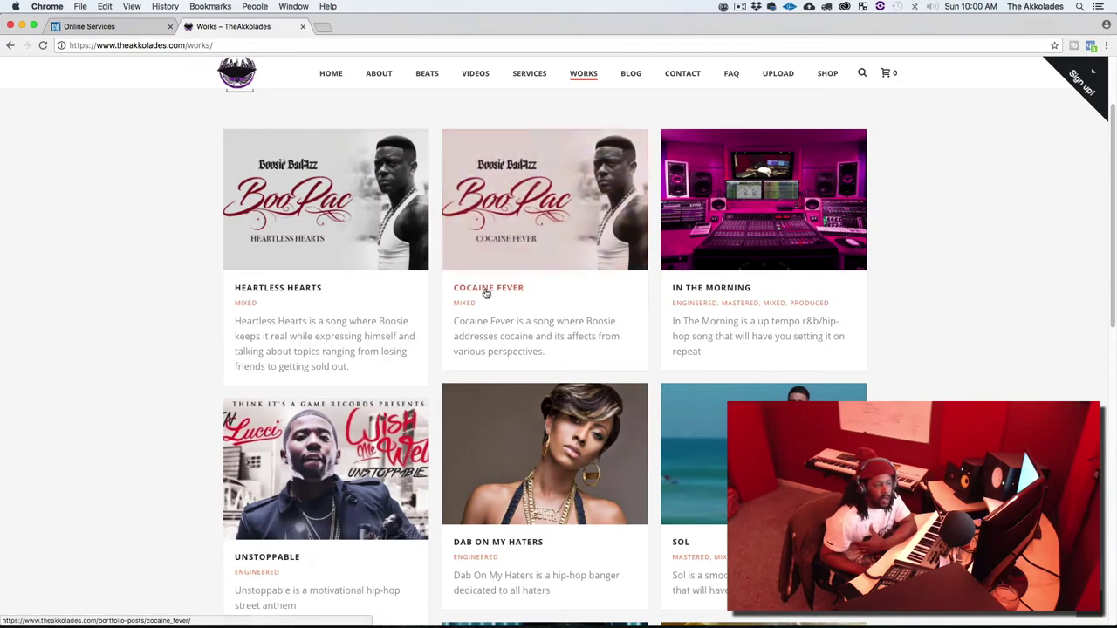
mouse_move(392, 436)
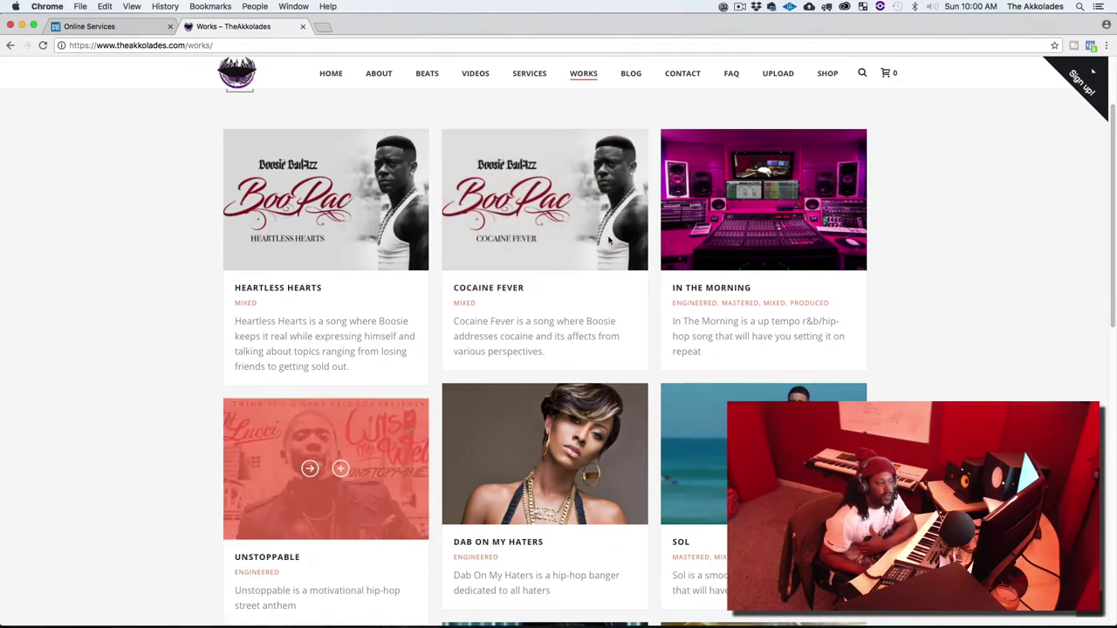
mouse_move(838, 190)
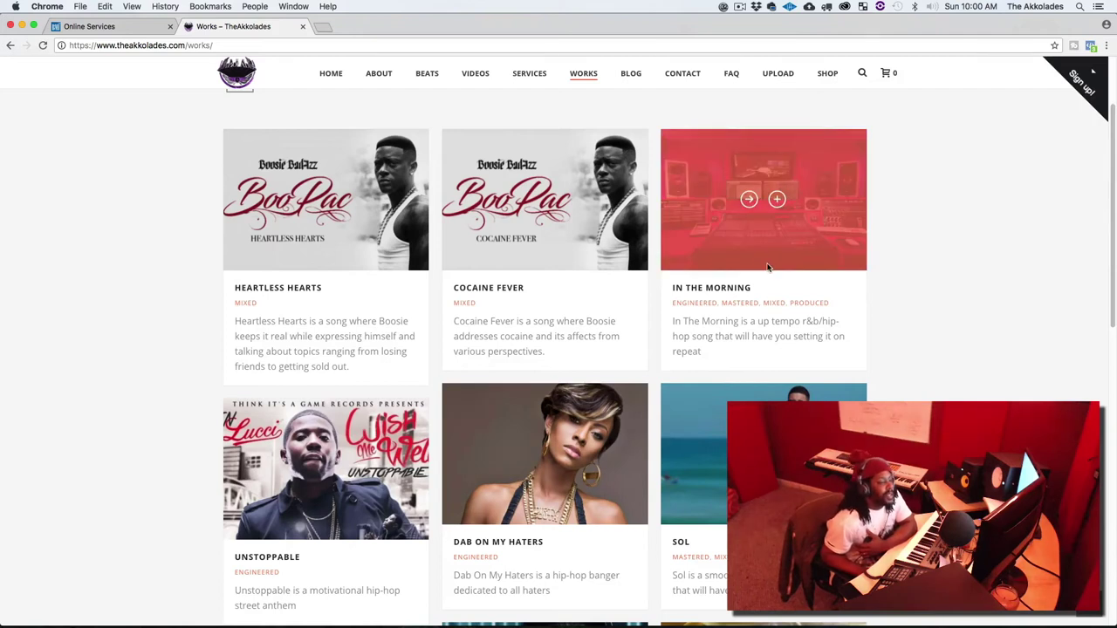
left_click(727, 288)
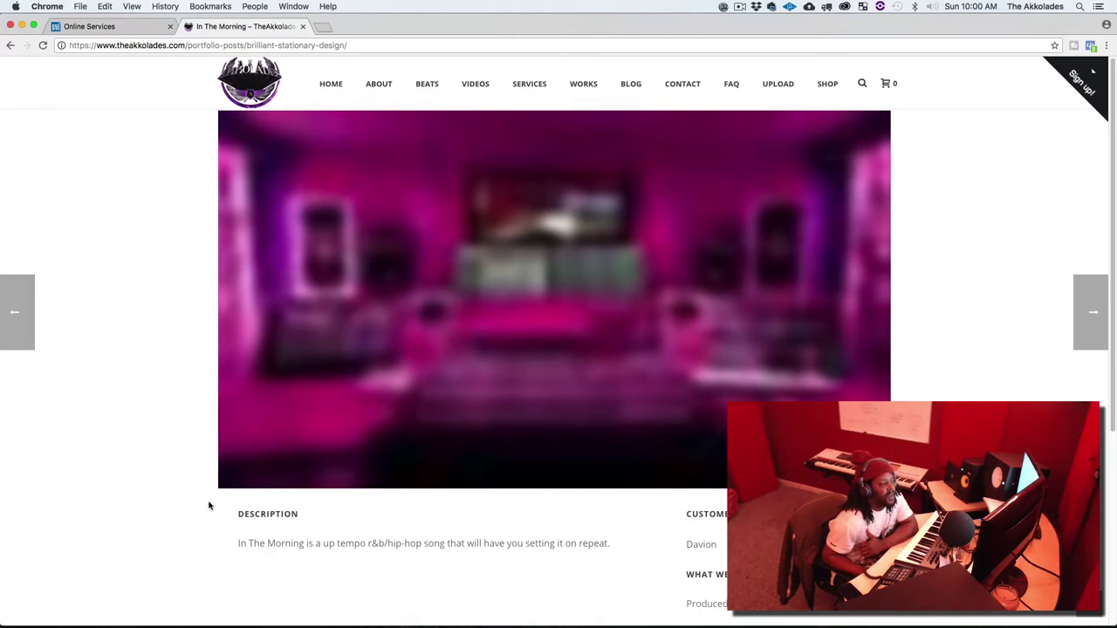
Reload the In The Morning page and play its embedded Vimeo video.
left_click(44, 46)
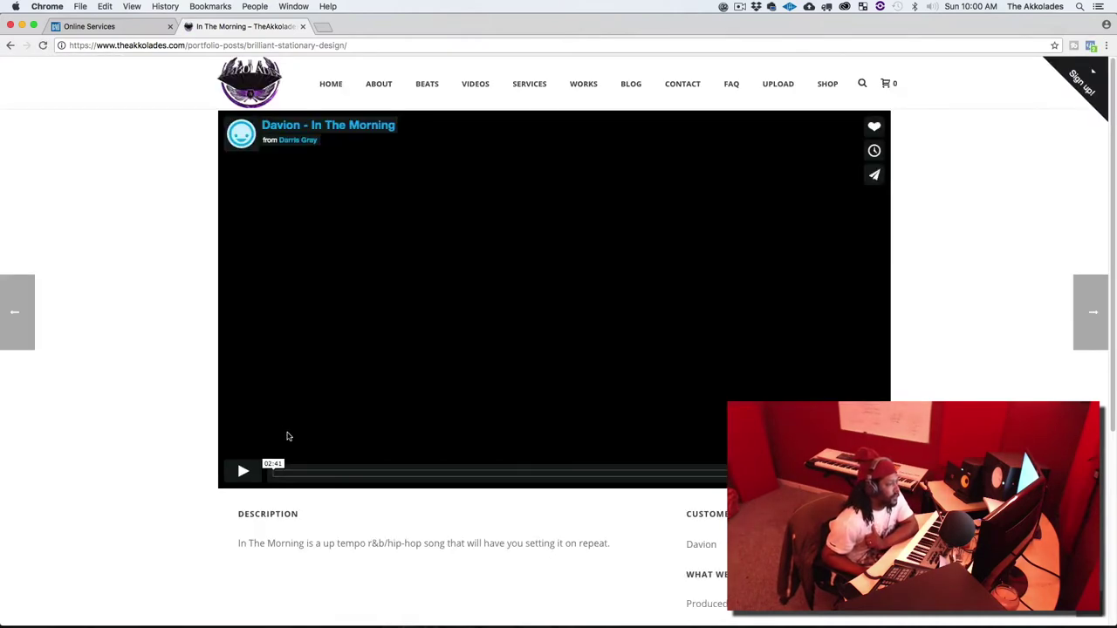
left_click(243, 472)
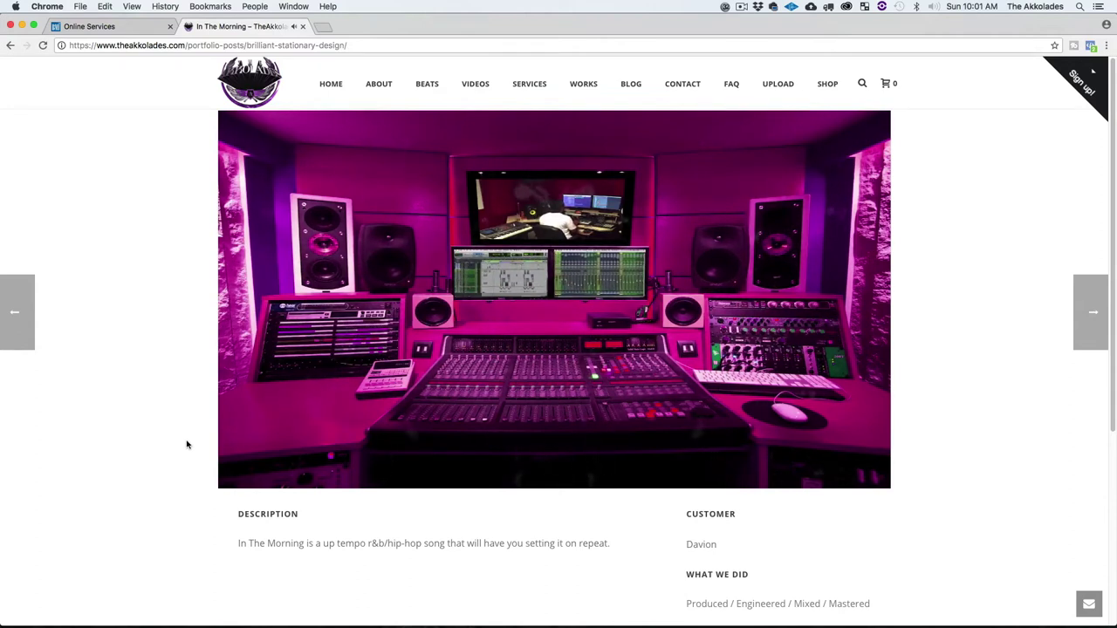
mouse_move(228, 474)
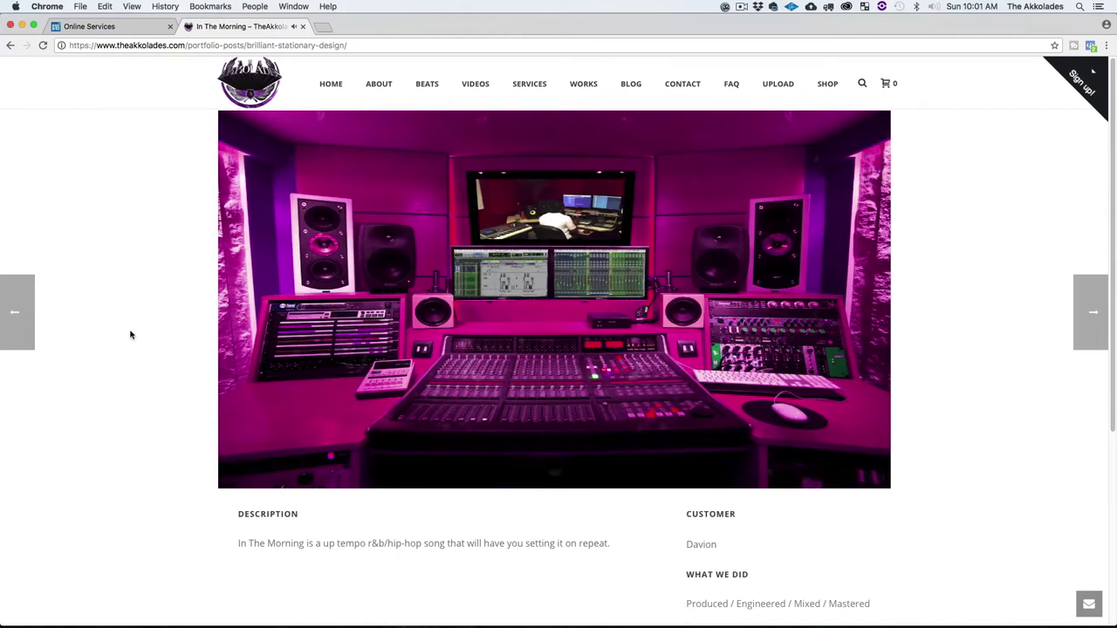
Switch to BMI Online Services and go to Works Registration.
left_click(132, 28)
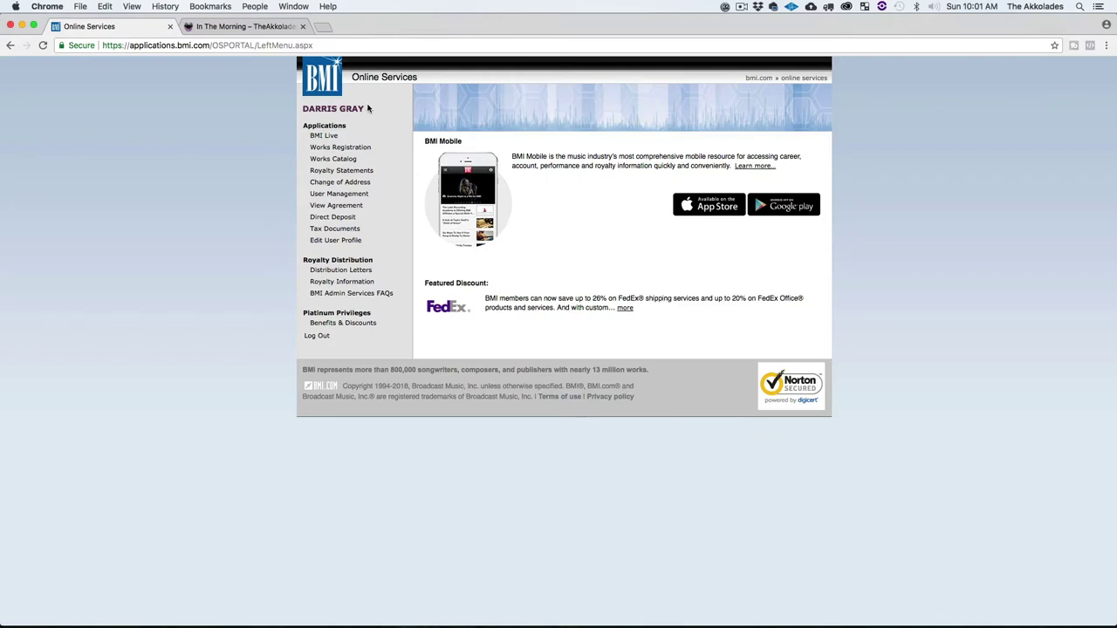
left_click(336, 150)
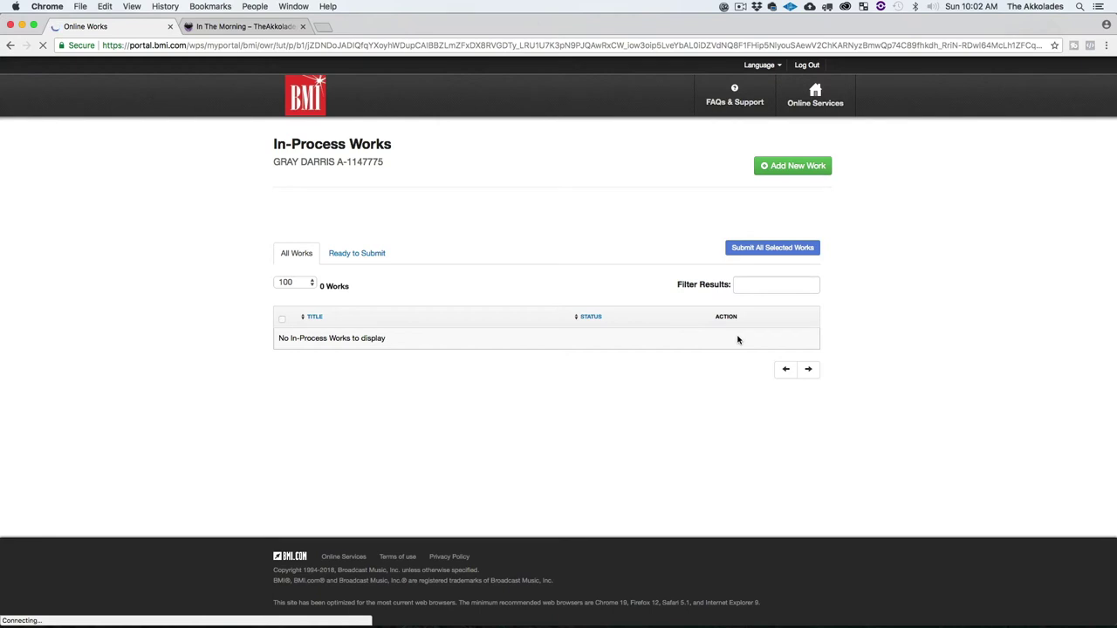
Start a new work registration under All Other Genres and reach Add Basic Work Info.
left_click(786, 169)
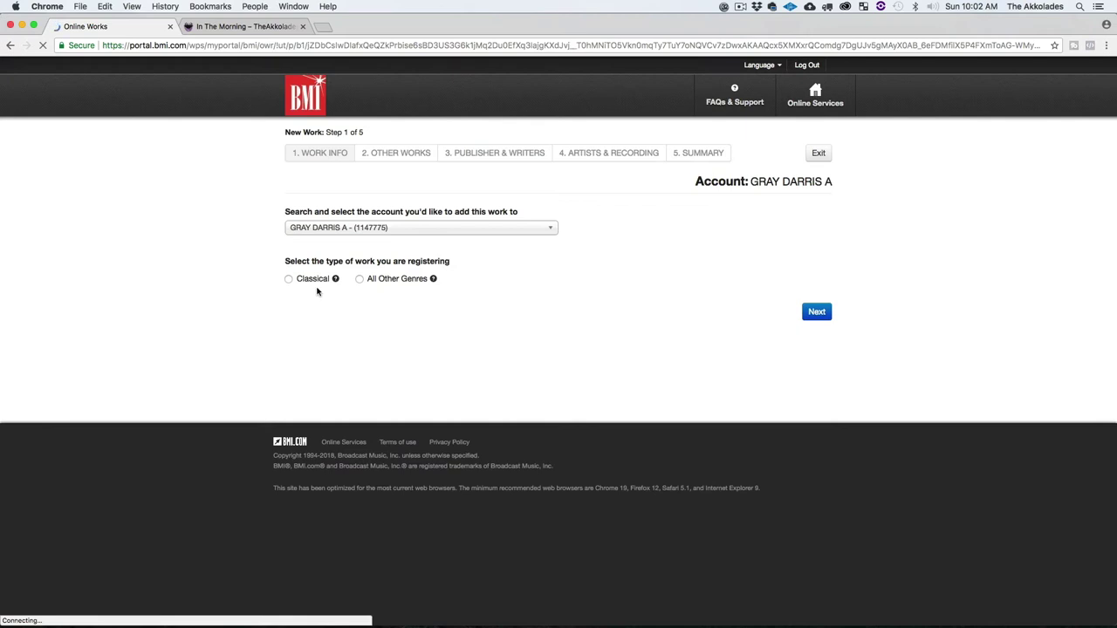
mouse_move(335, 282)
mouse_move(437, 285)
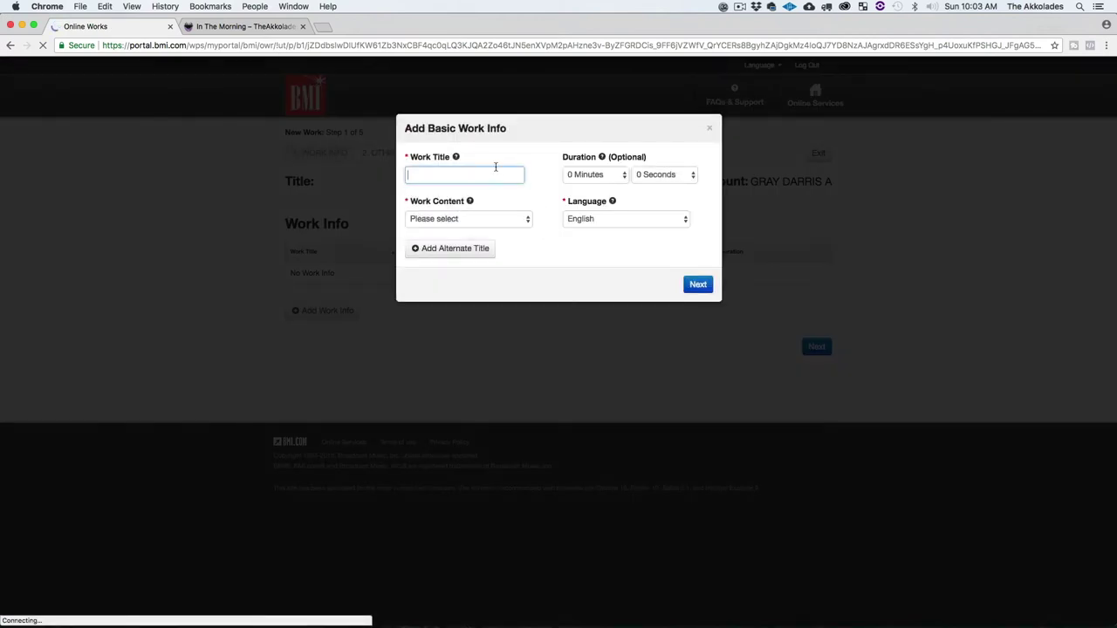
Enter IN THE MORNING as the work title, then check the song video's 02:40 length.
type("I")
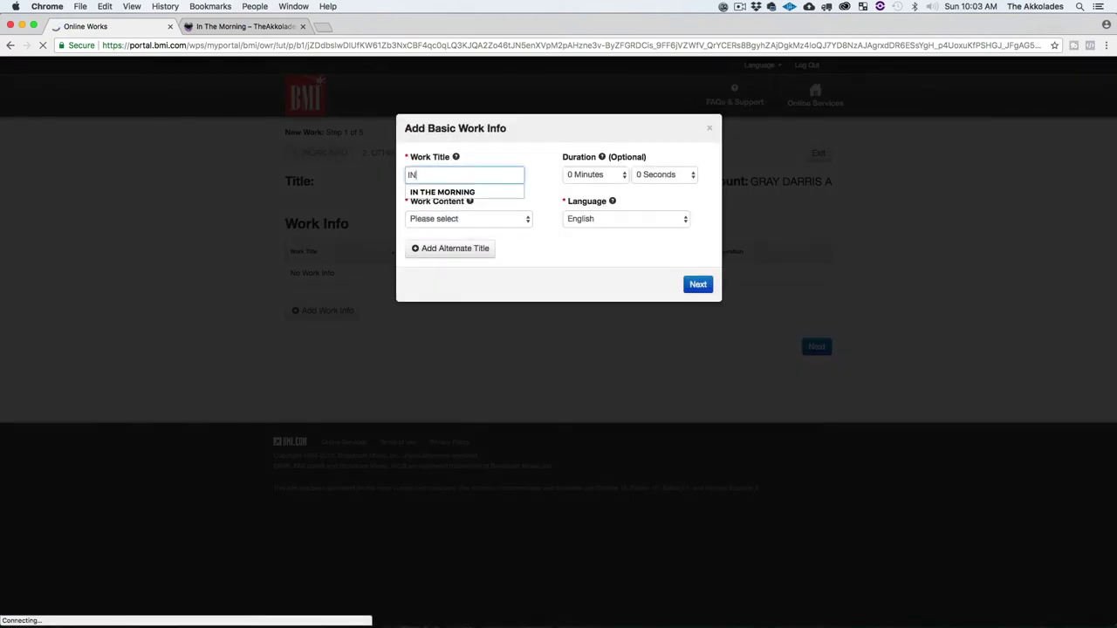
type("N")
left_click(501, 191)
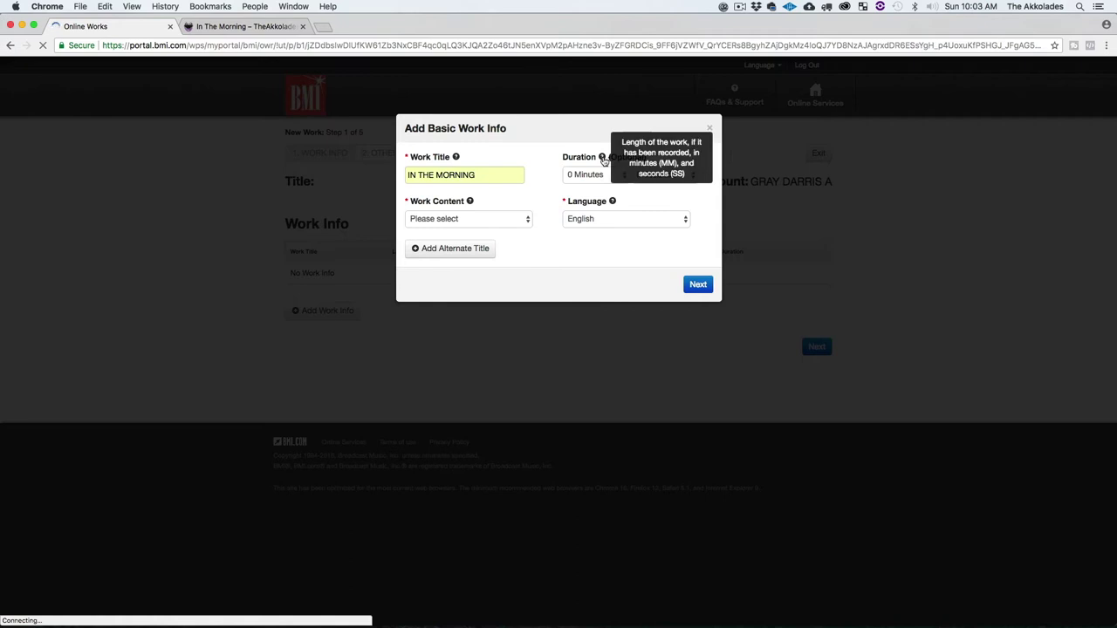
left_click(244, 26)
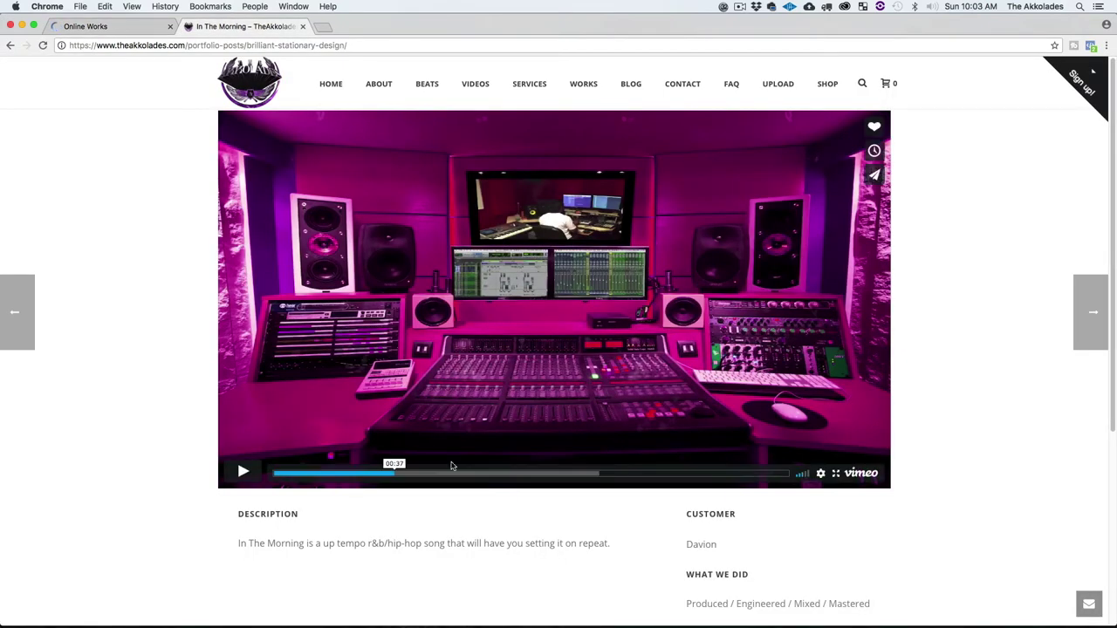
left_click_drag(384, 483, 796, 483)
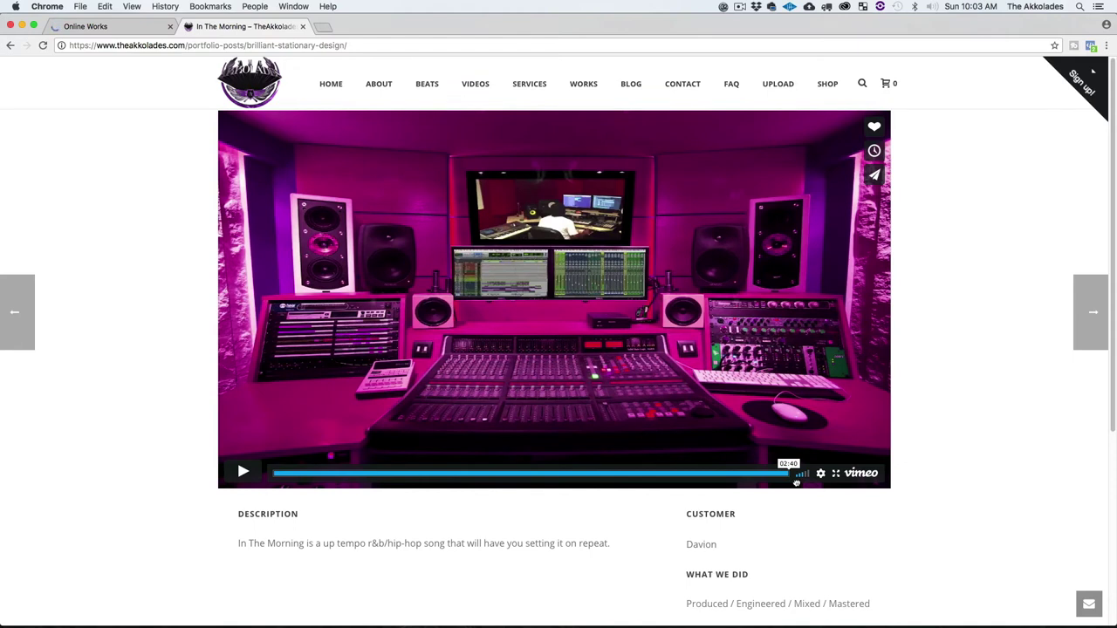
Set the work's duration to 2 minutes 40 seconds.
left_click(119, 24)
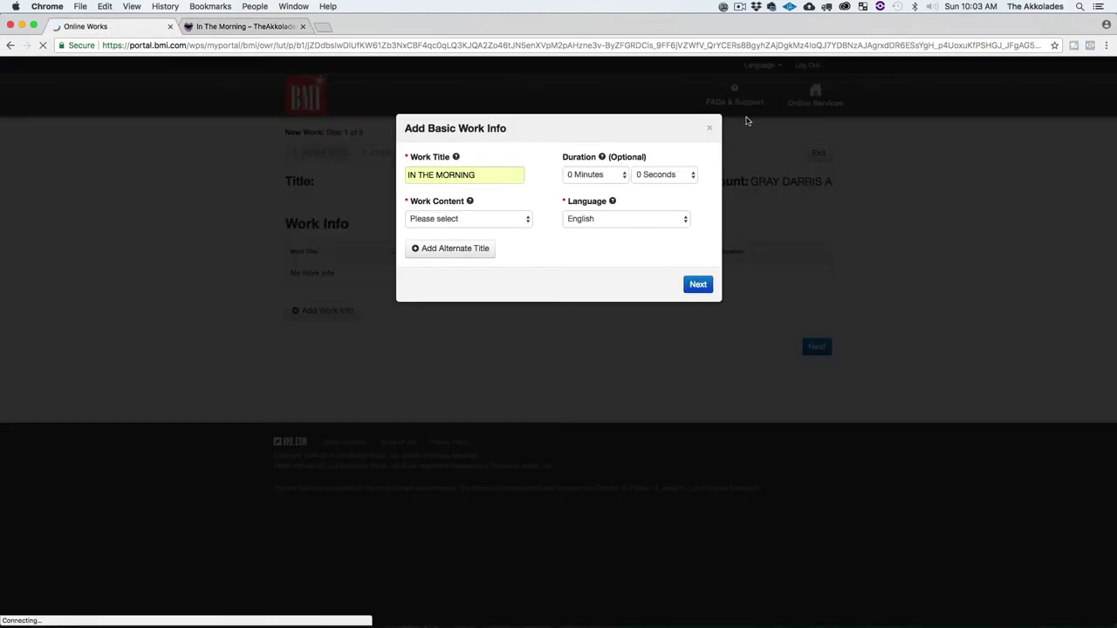
left_click(622, 176)
left_click(585, 196)
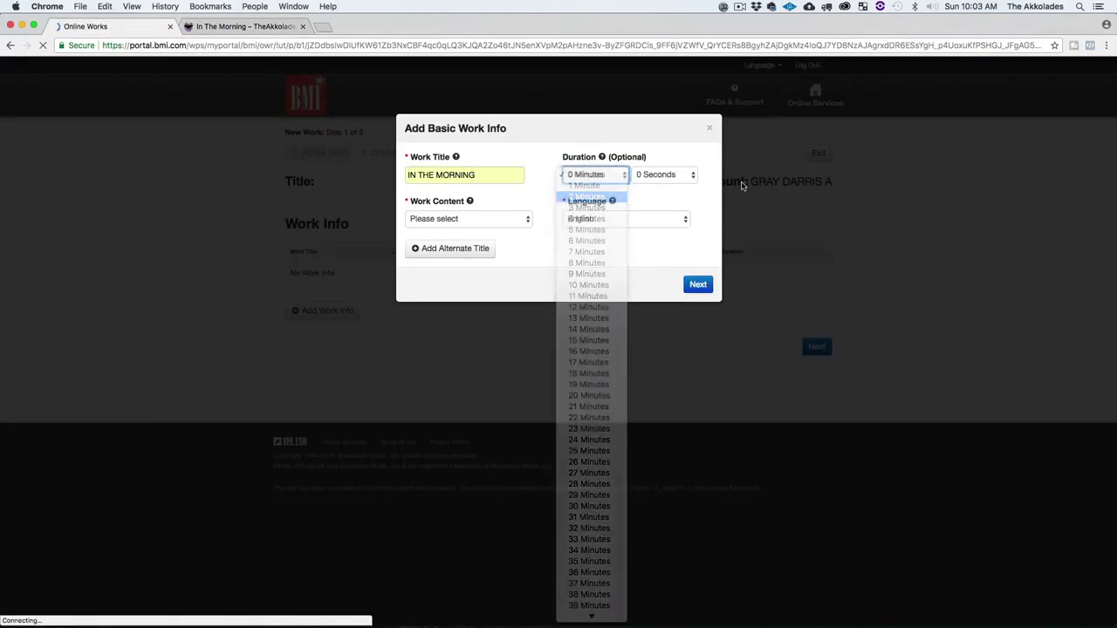
left_click(692, 175)
scroll(663, 559, "down", 1)
left_click(678, 595)
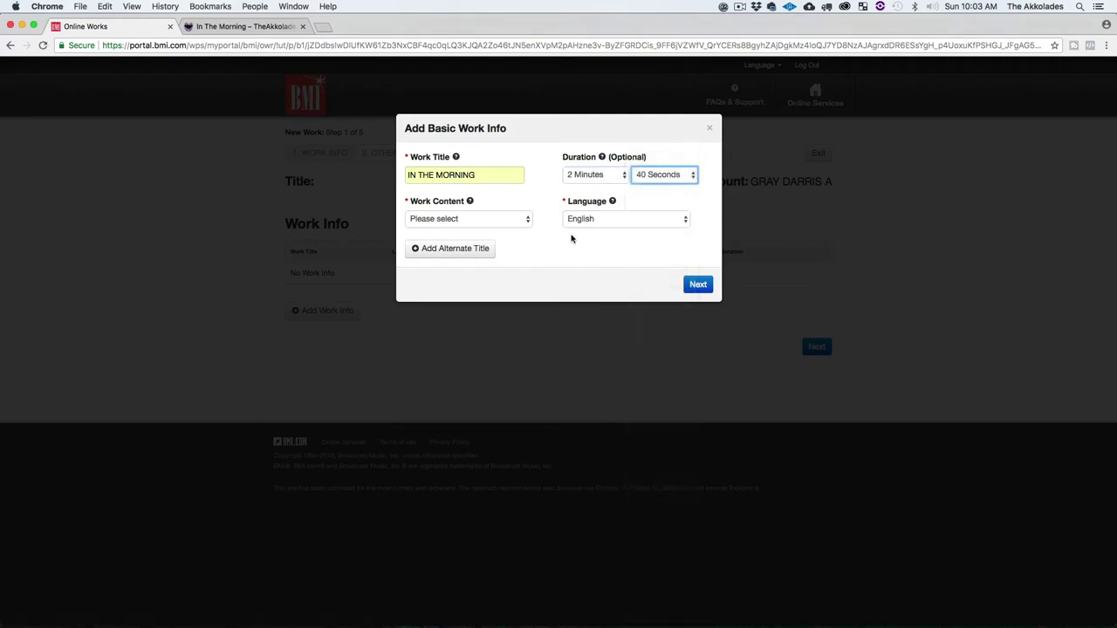
Choose Music and Lyrics as work content, keep English, and save the basic info.
mouse_move(472, 202)
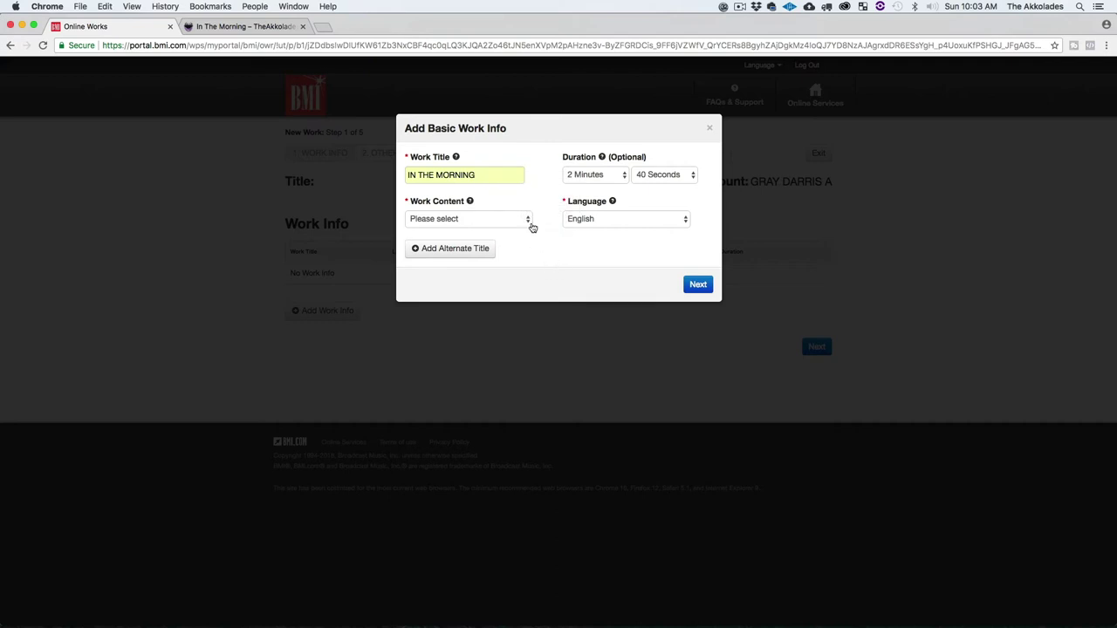
left_click(528, 219)
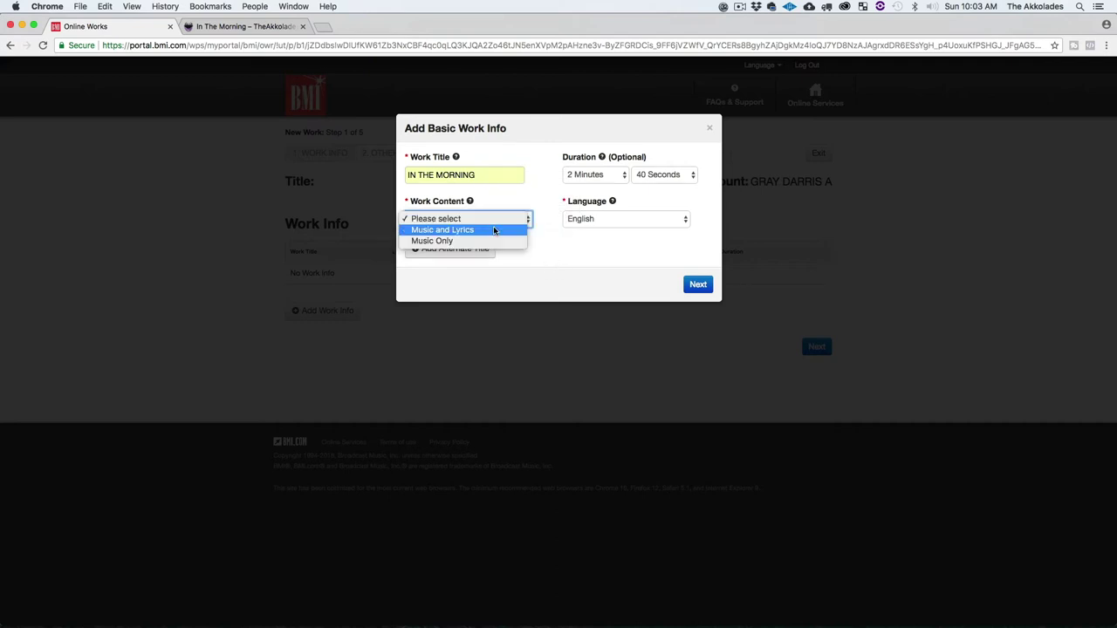
left_click(494, 230)
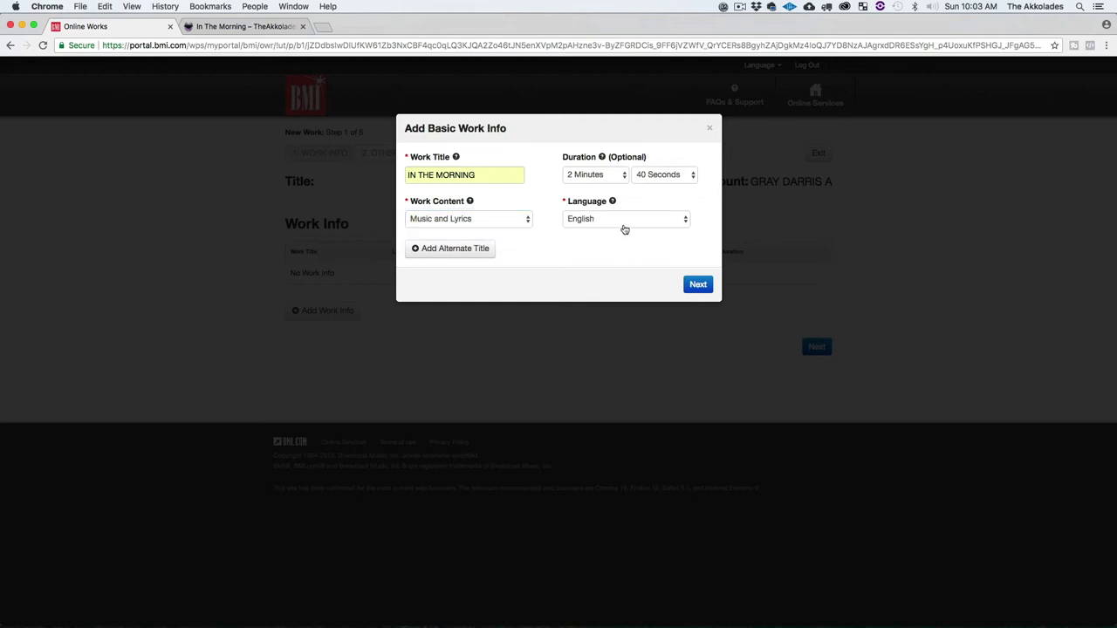
left_click(627, 226)
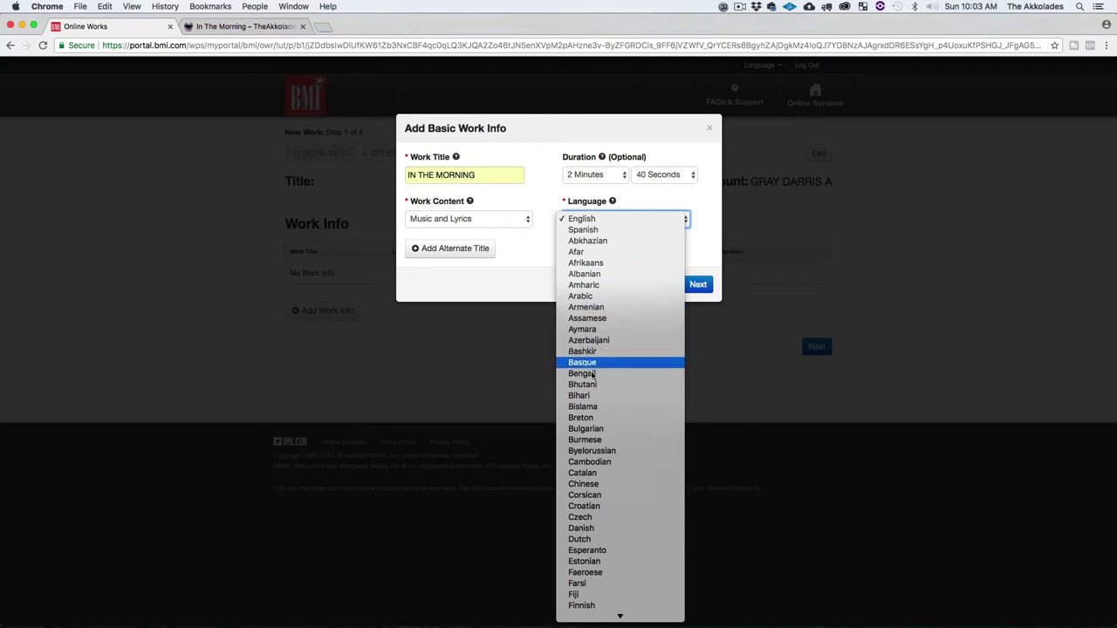
left_click(527, 257)
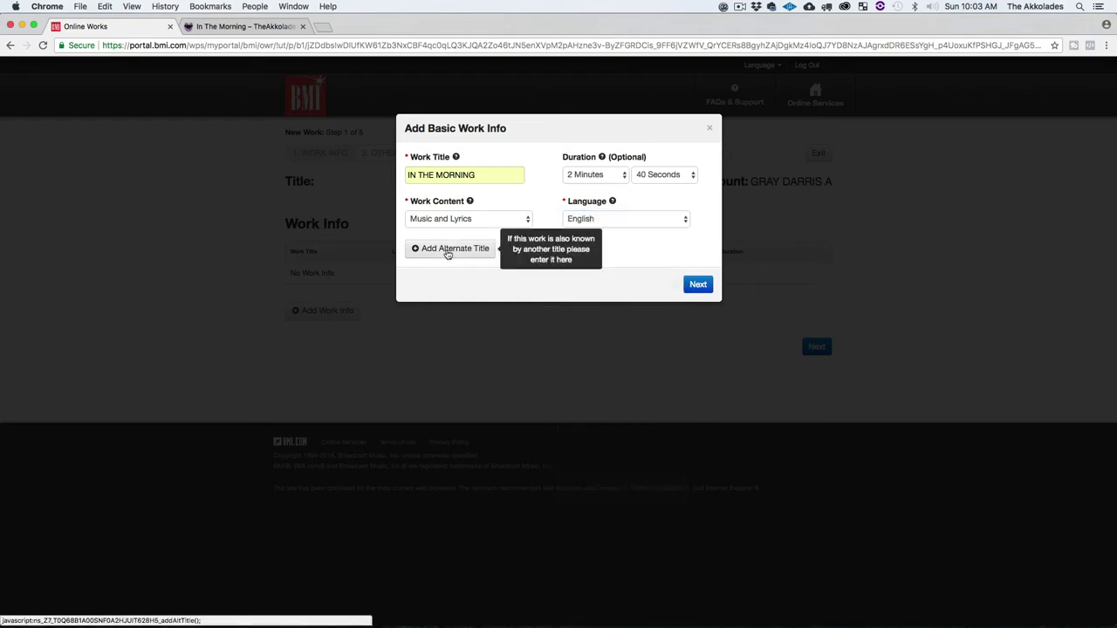
left_click(697, 286)
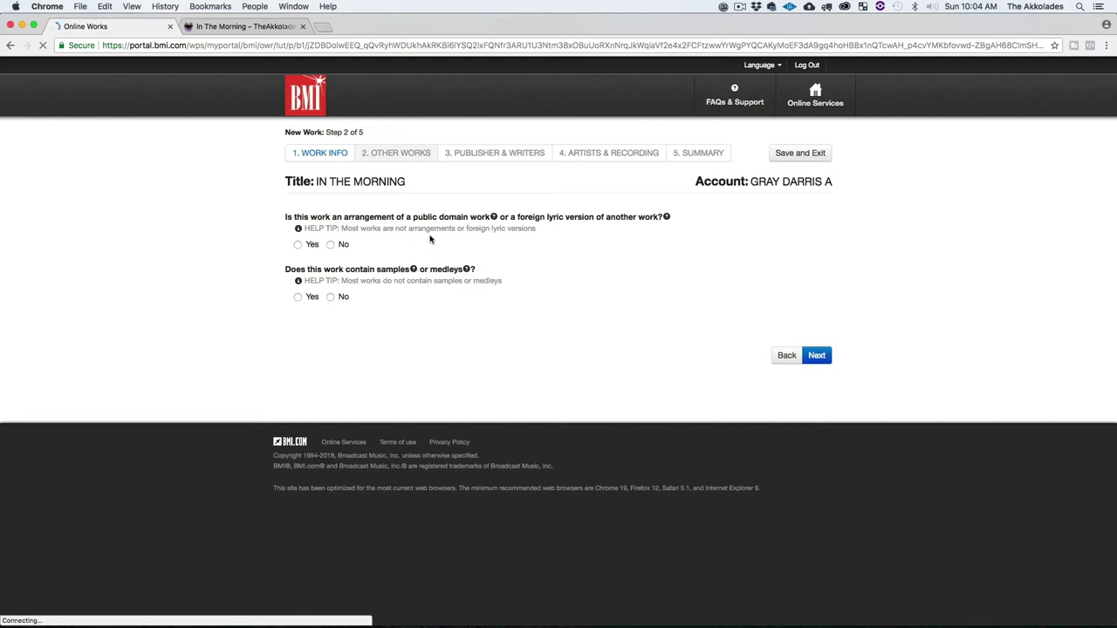
Answer No to the arrangement and samples/medleys questions and move on to publishers.
mouse_move(494, 218)
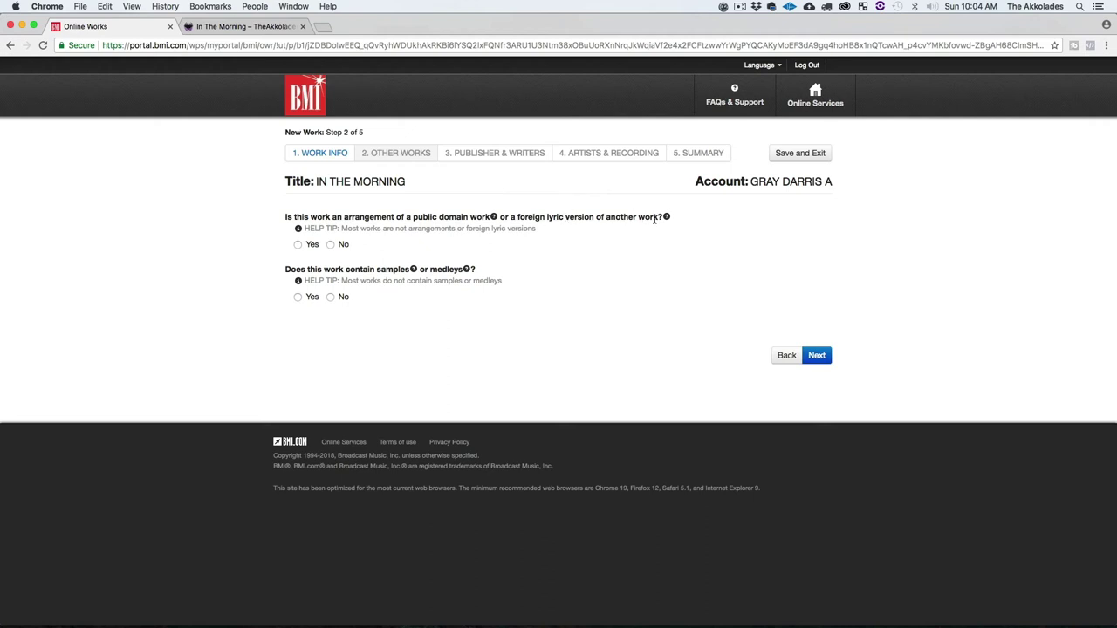
mouse_move(669, 219)
left_click(336, 245)
mouse_move(414, 271)
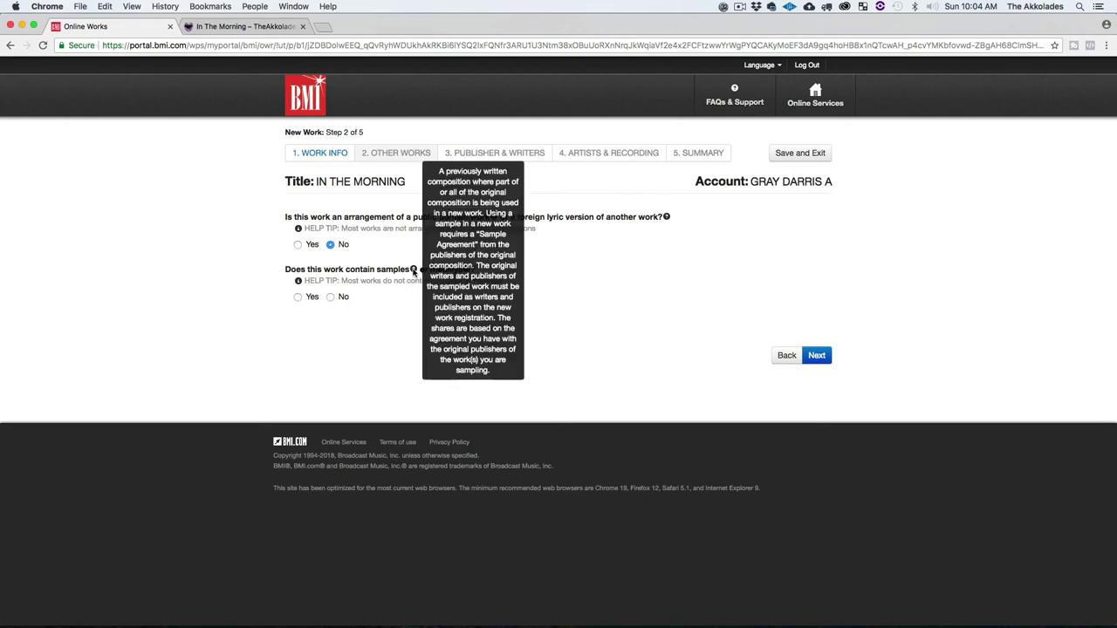
mouse_move(468, 272)
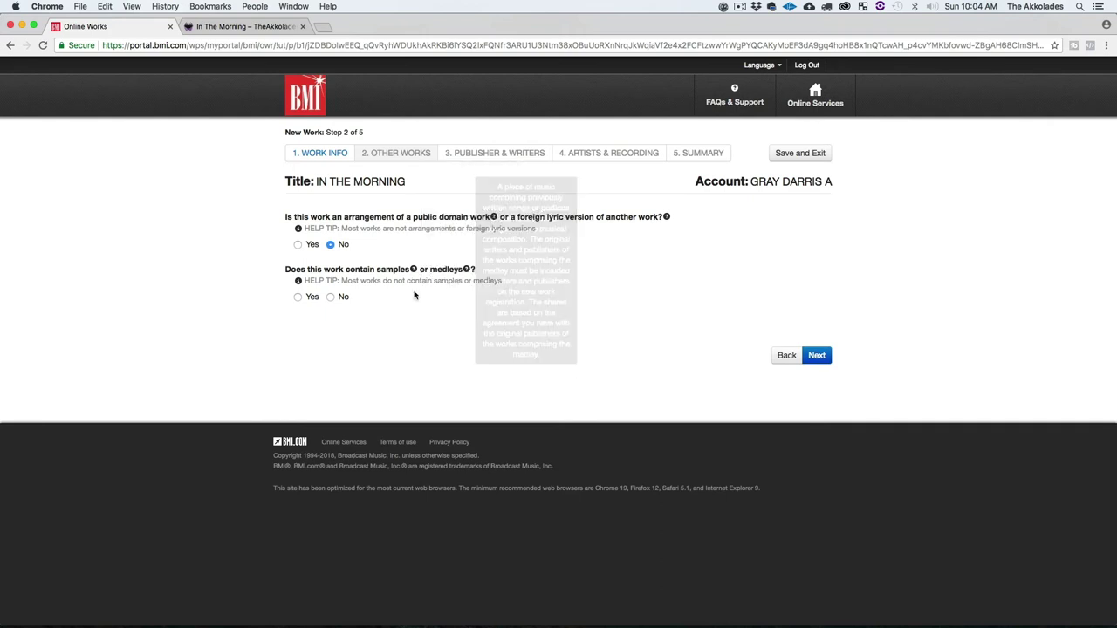
left_click(330, 298)
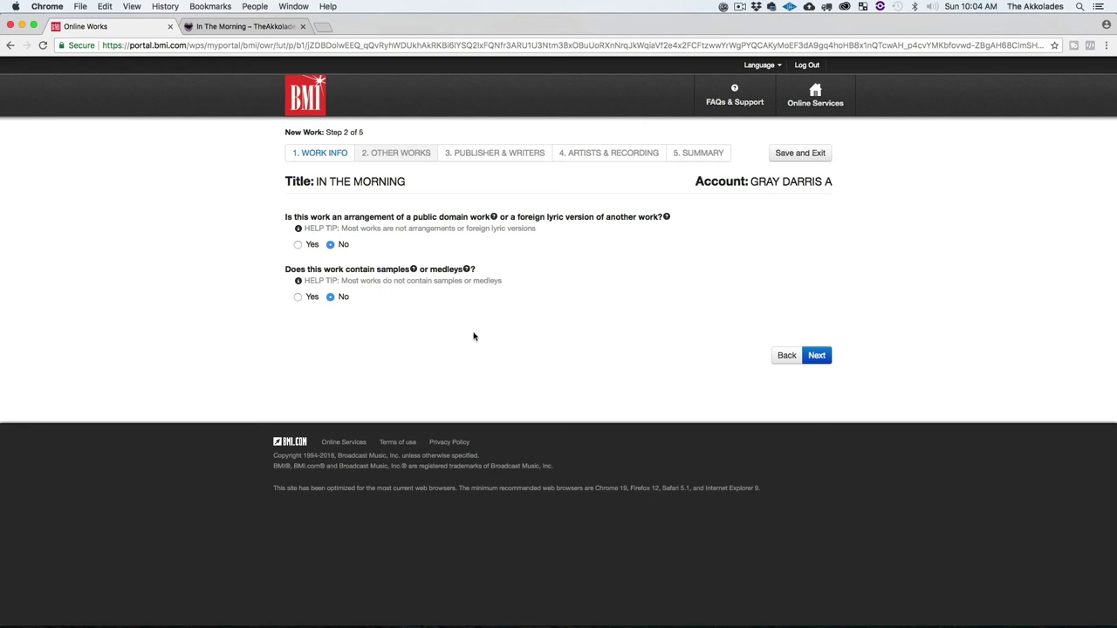
left_click(825, 356)
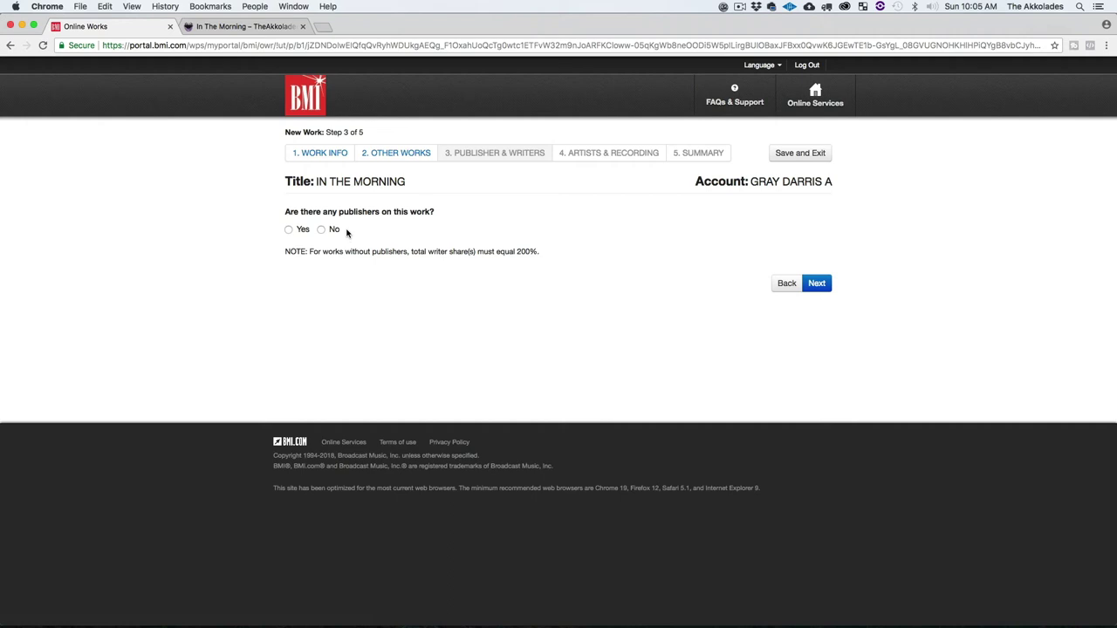
Answer No to 'Are there any publishers on this work?', then check the split sheet in Acrobat.
left_click(322, 232)
left_click(289, 229)
left_click(321, 229)
key("super+Tab")
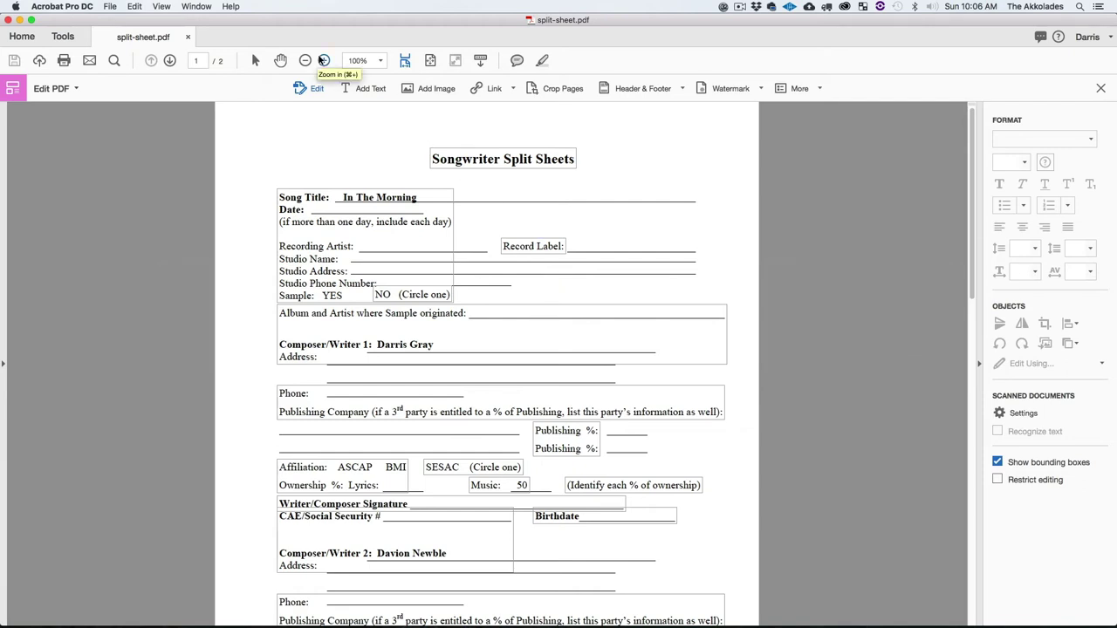
key("super+Tab")
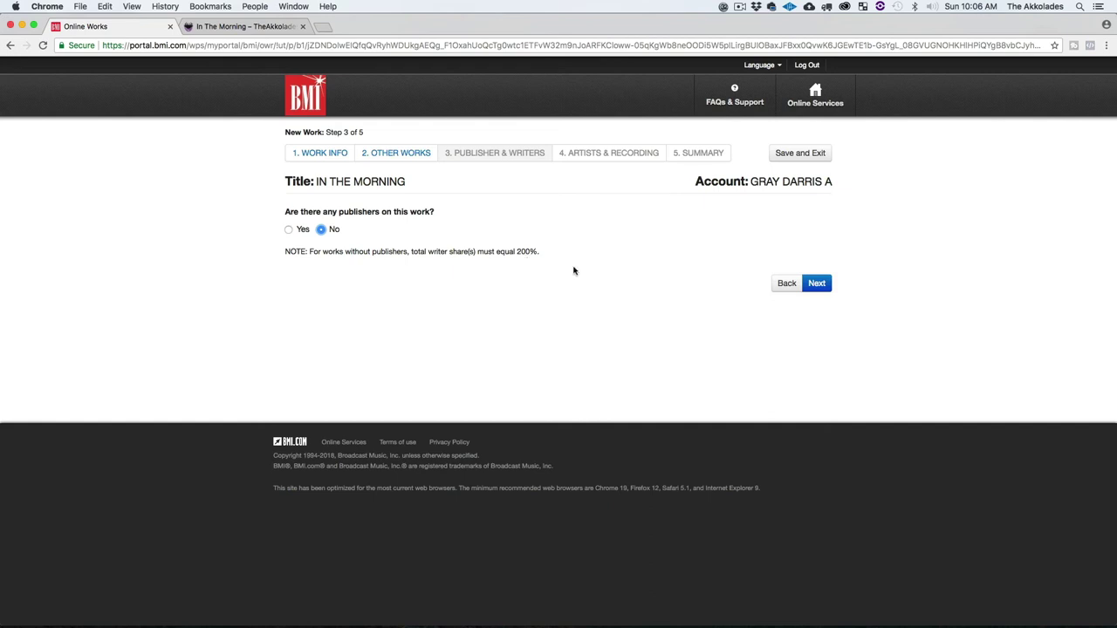
Continue to the writers step and pick the account holder as the writer.
left_click(817, 284)
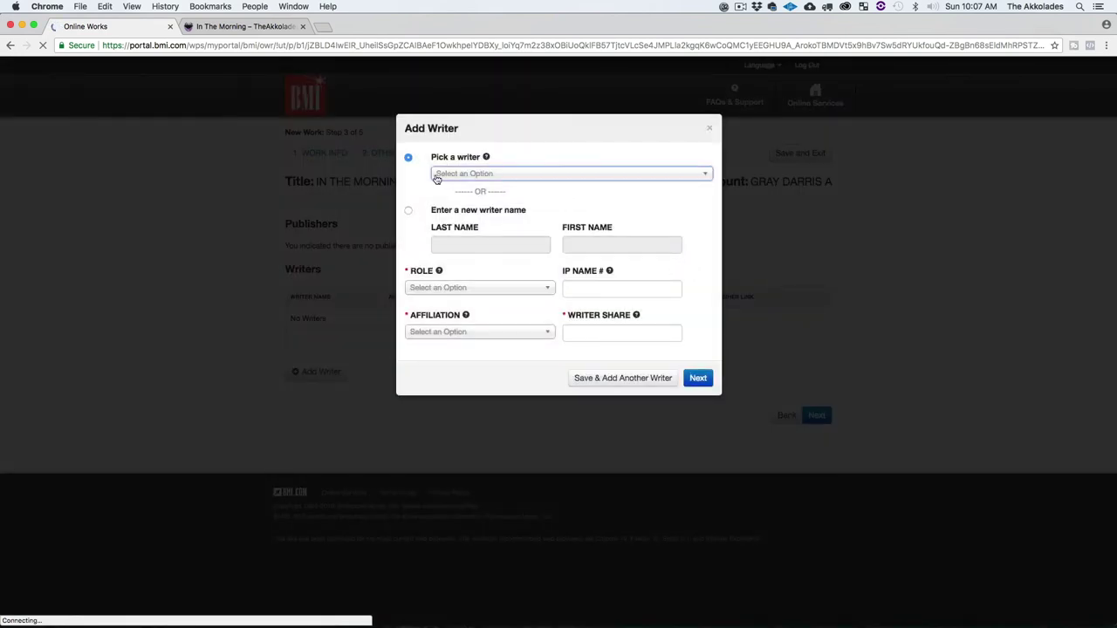
left_click(646, 179)
left_click(617, 204)
left_click(578, 156)
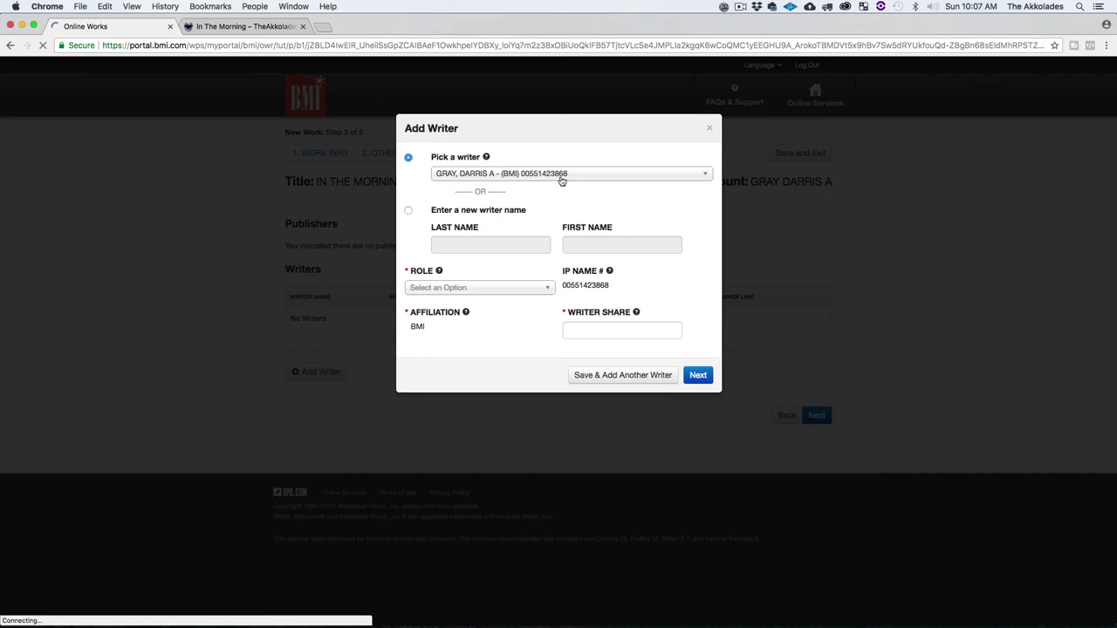
Give the writer the Composer role with a 100 writer share and save them to the work.
left_click(516, 293)
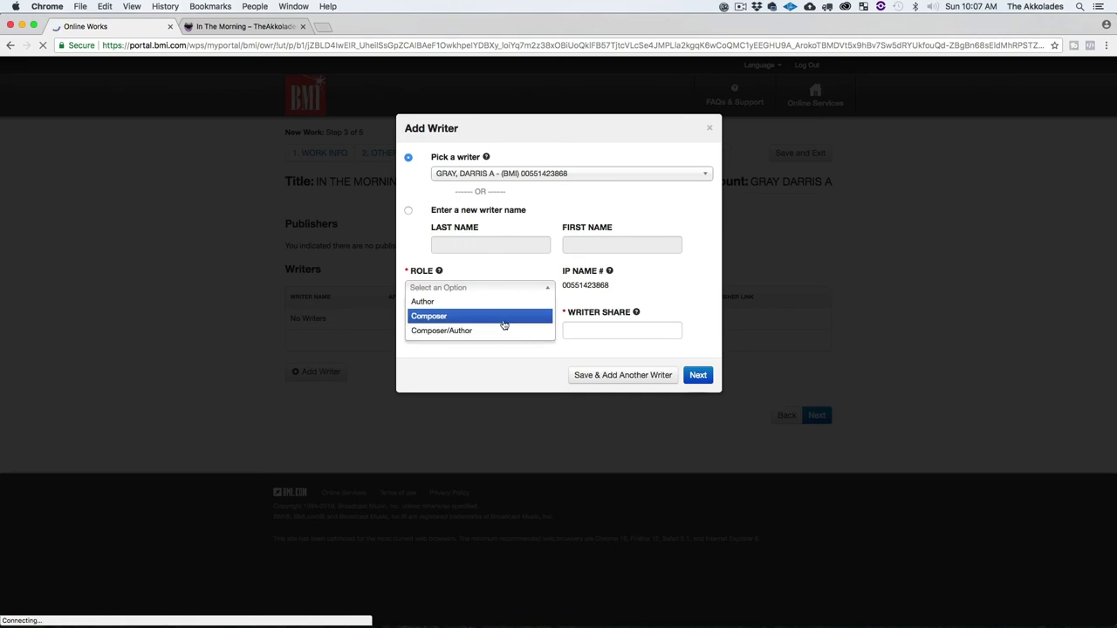
left_click(502, 320)
left_click(521, 330)
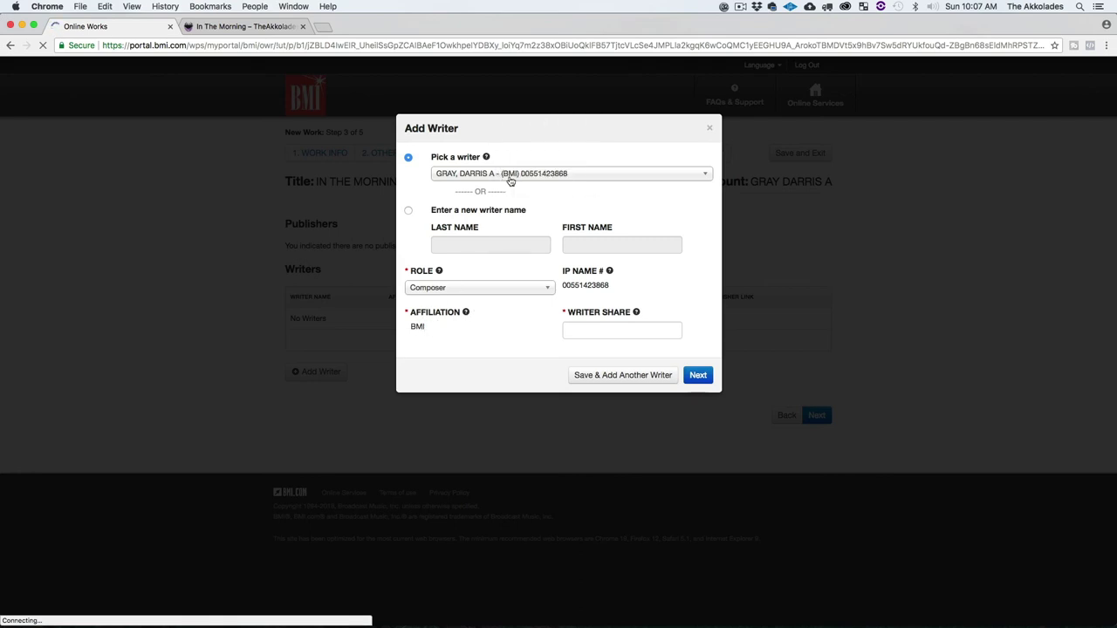
left_click(612, 337)
type("100")
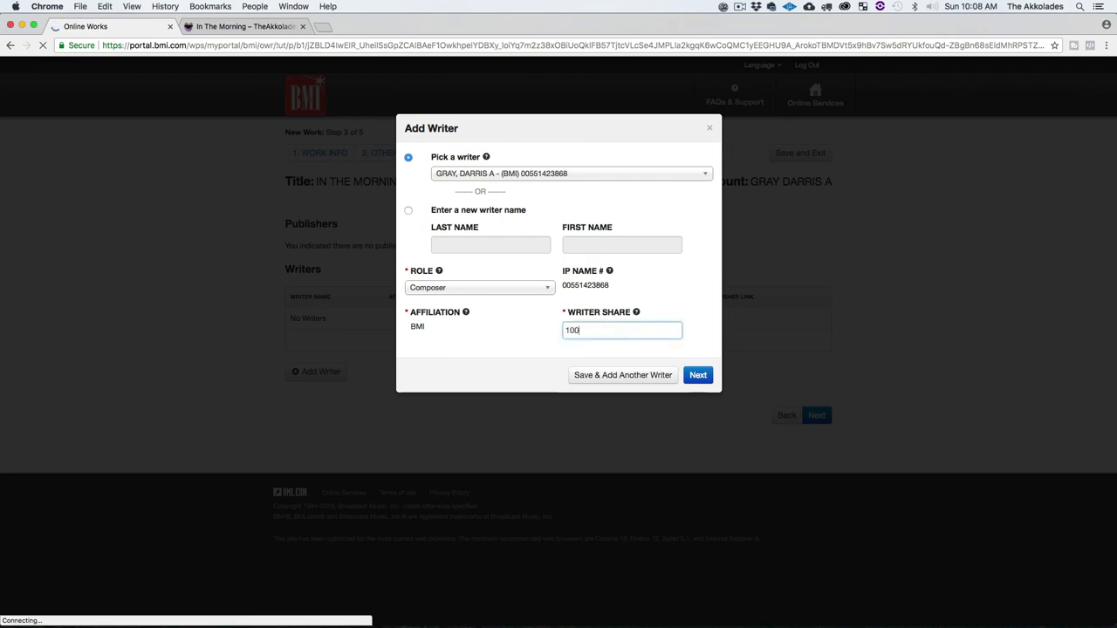
mouse_move(636, 314)
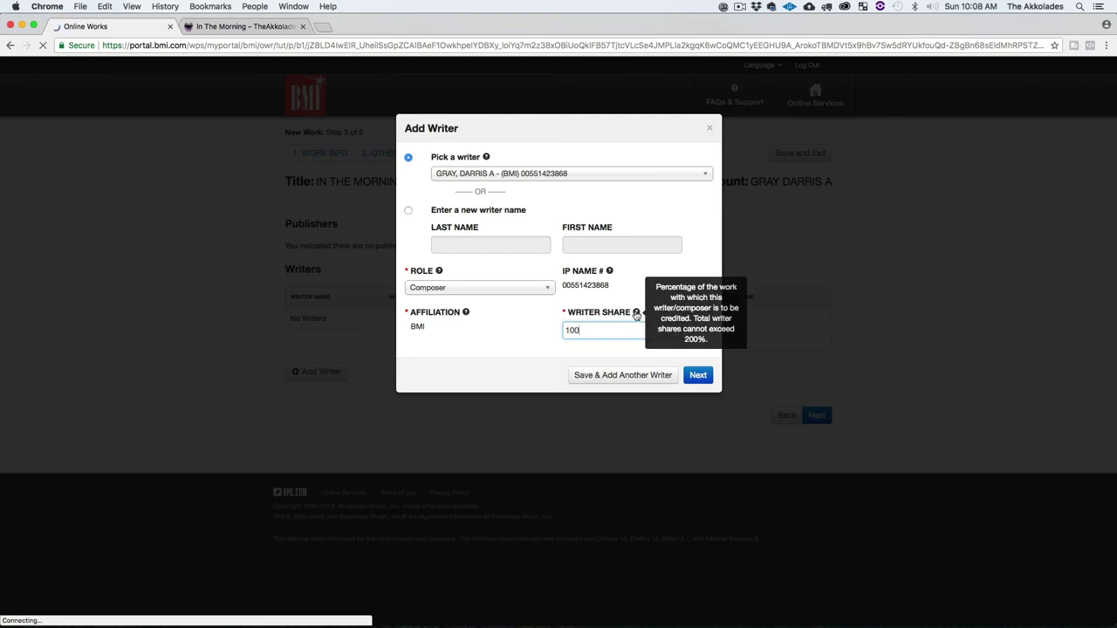
left_click(538, 331)
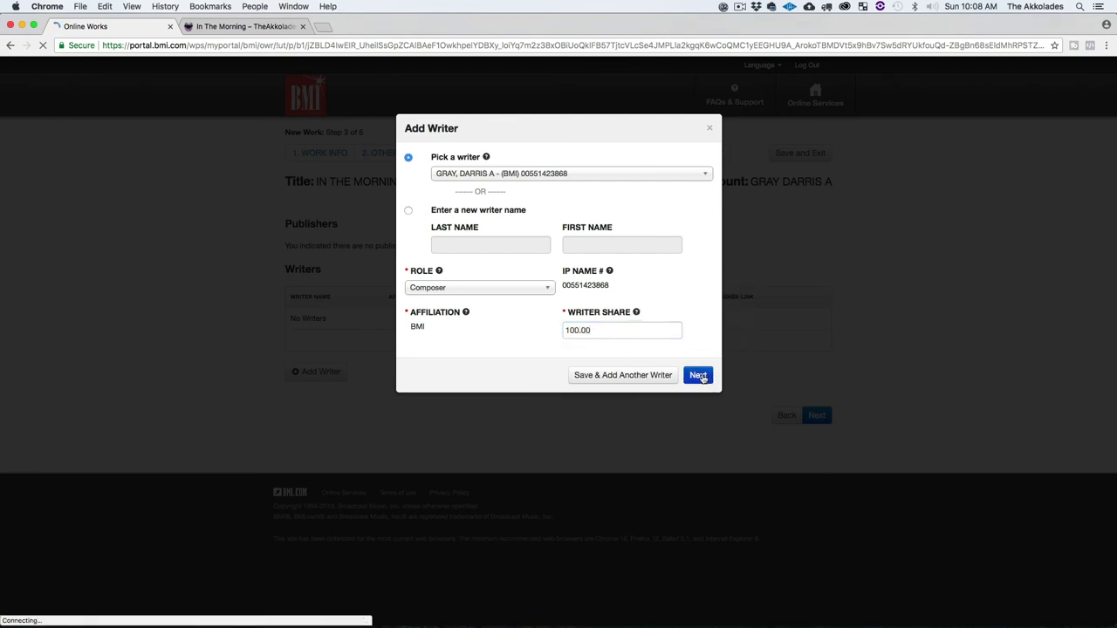
left_click(644, 376)
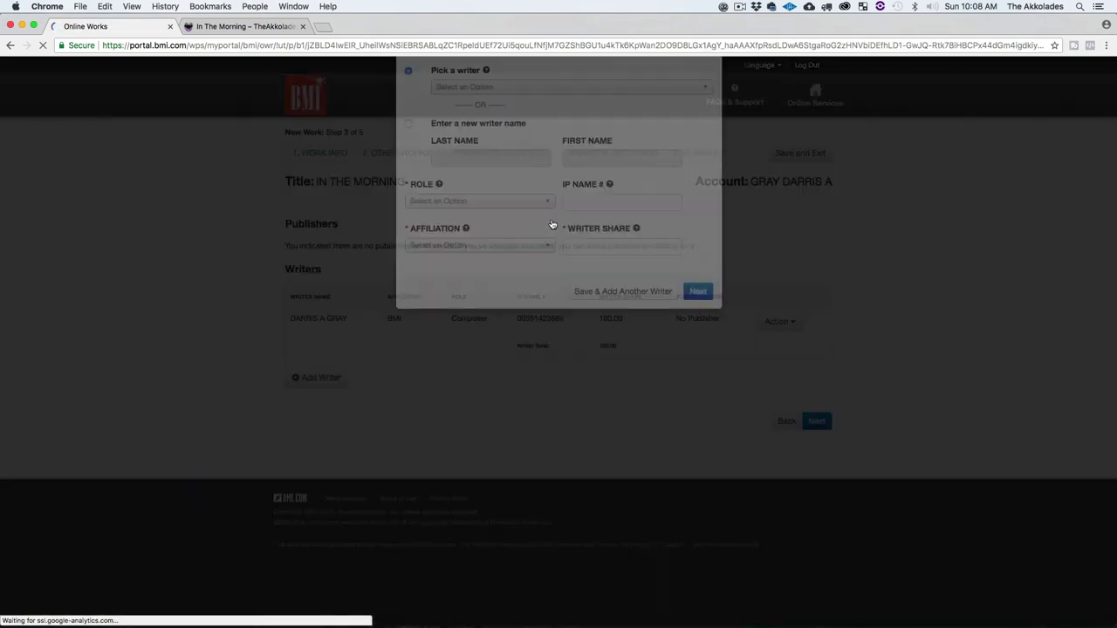
Add a new writer by name, entering the co-writer's surname and first name.
left_click(409, 214)
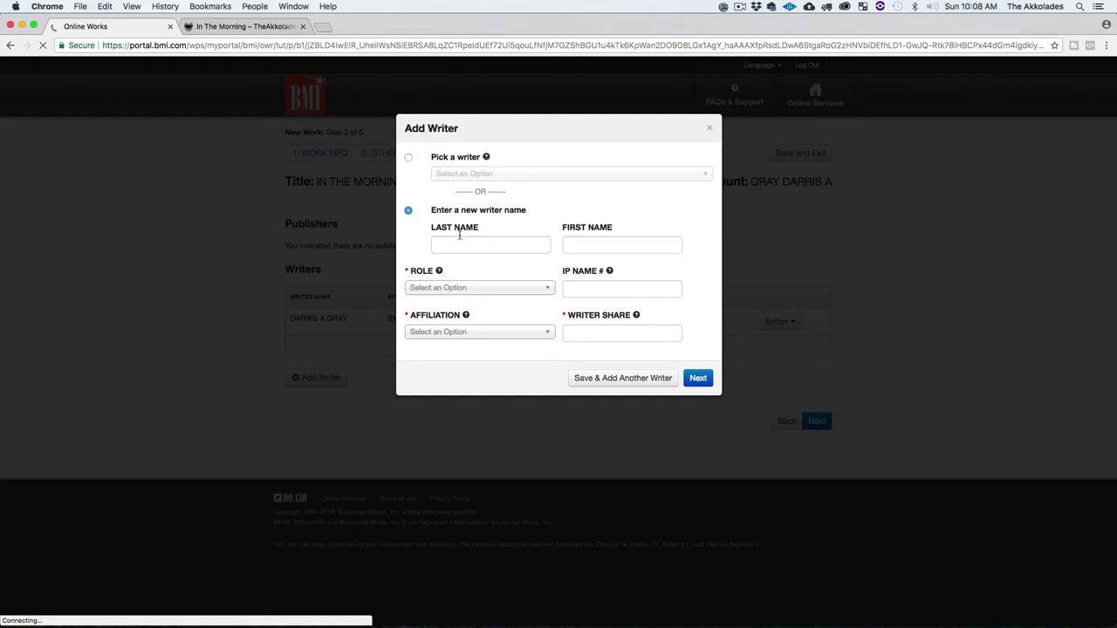
left_click(472, 240)
type("NEWBLE")
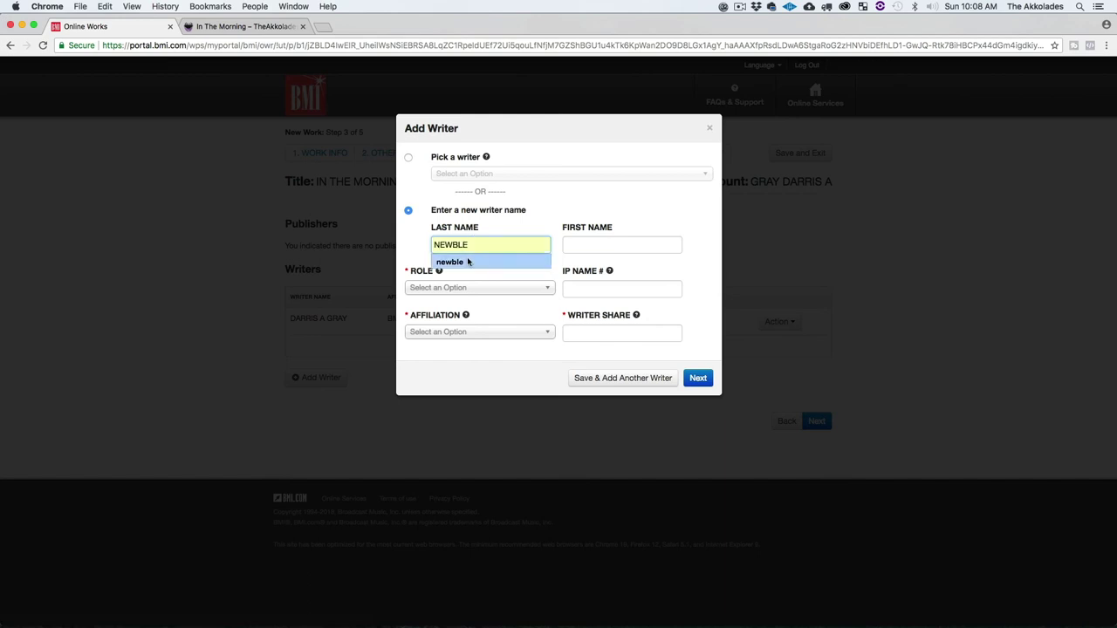
left_click(449, 262)
left_click(626, 237)
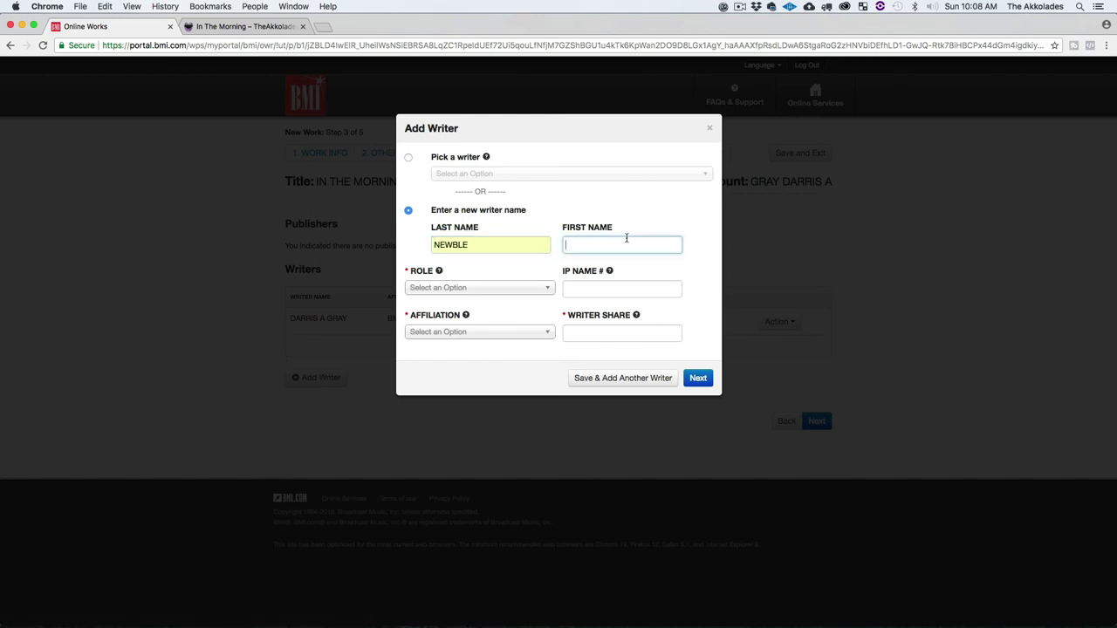
type("DAVION")
left_click(692, 221)
Set the new writer's role to Author and affiliation to ASCAP.
left_click(519, 289)
left_click(481, 303)
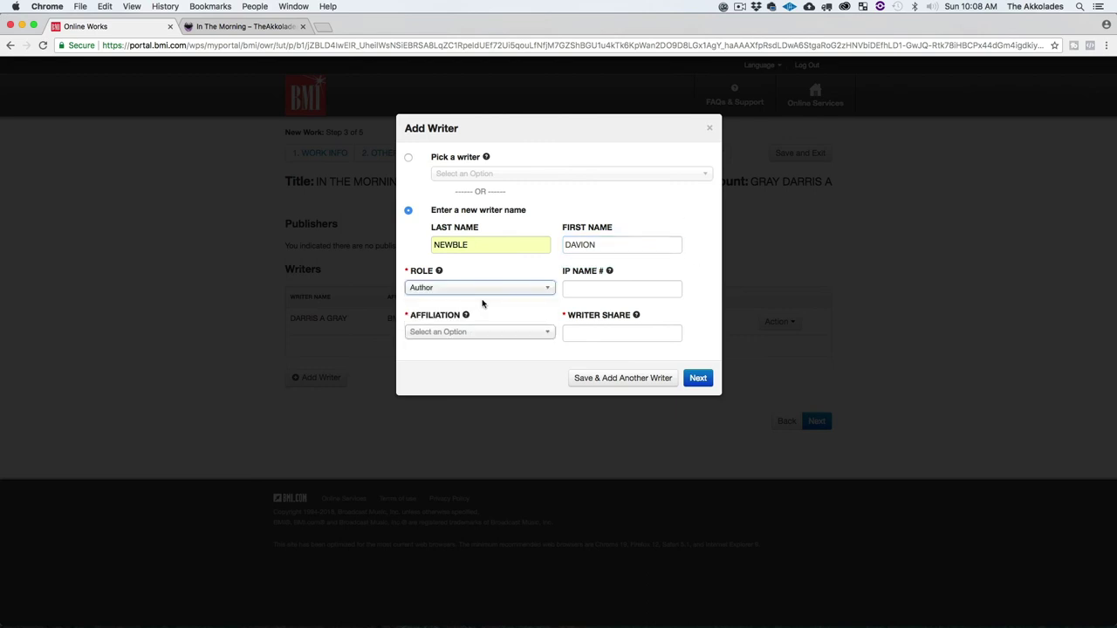
left_click(491, 334)
left_click(486, 382)
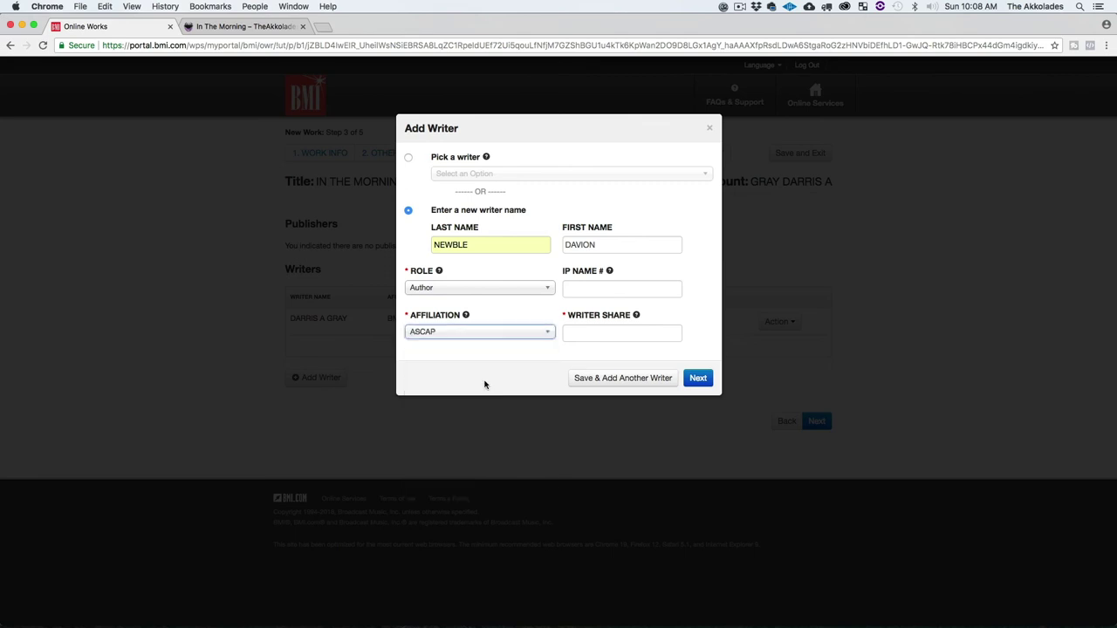
left_click(531, 332)
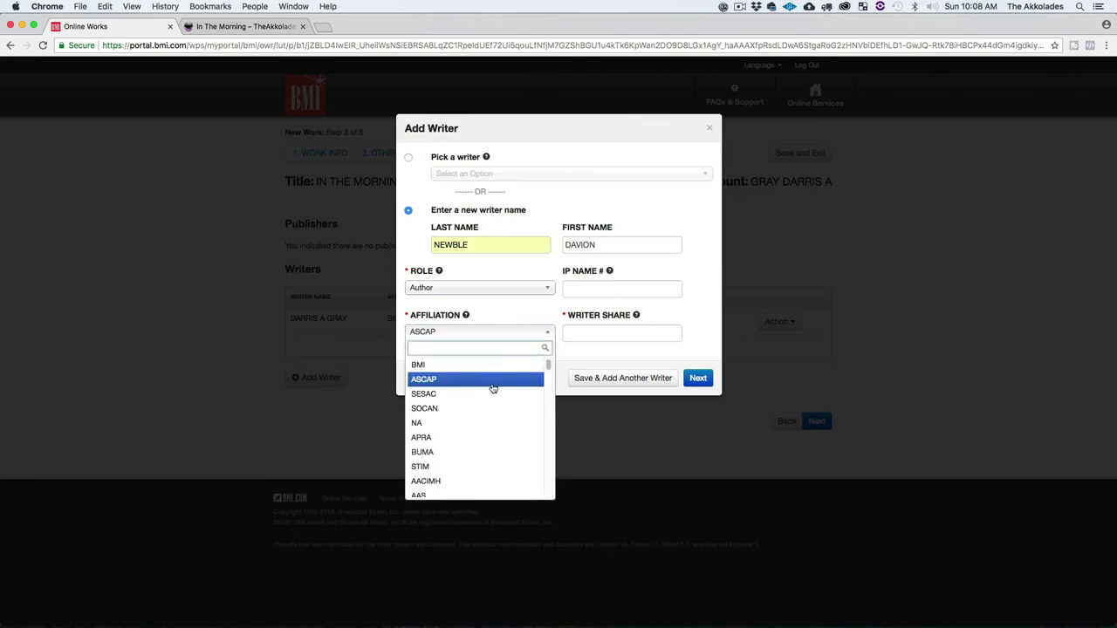
scroll(494, 389, "down", 10)
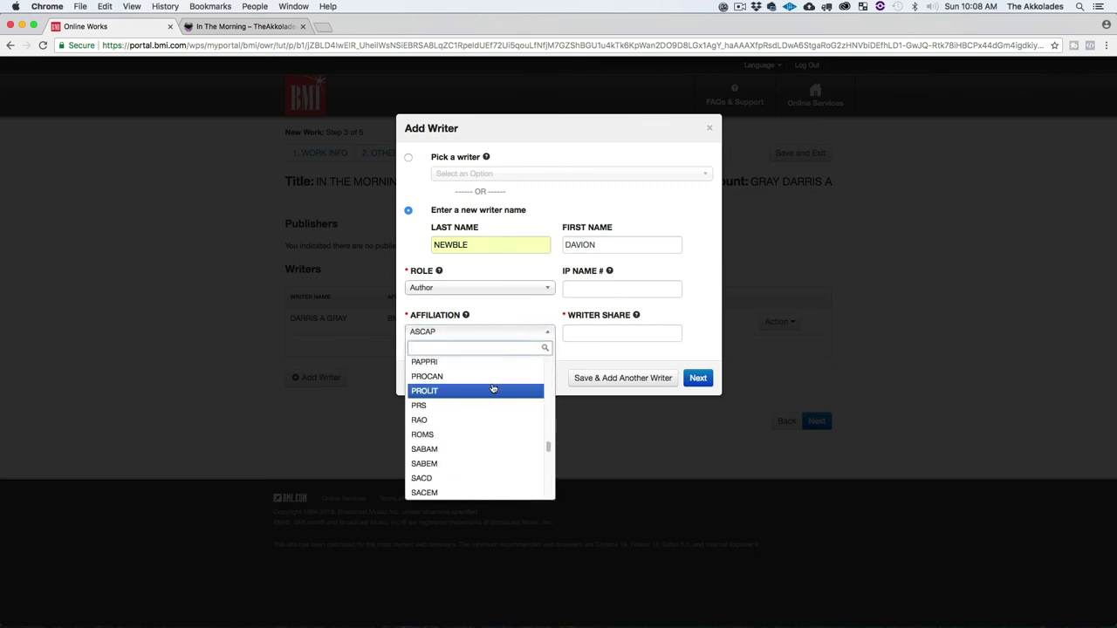
left_click(518, 318)
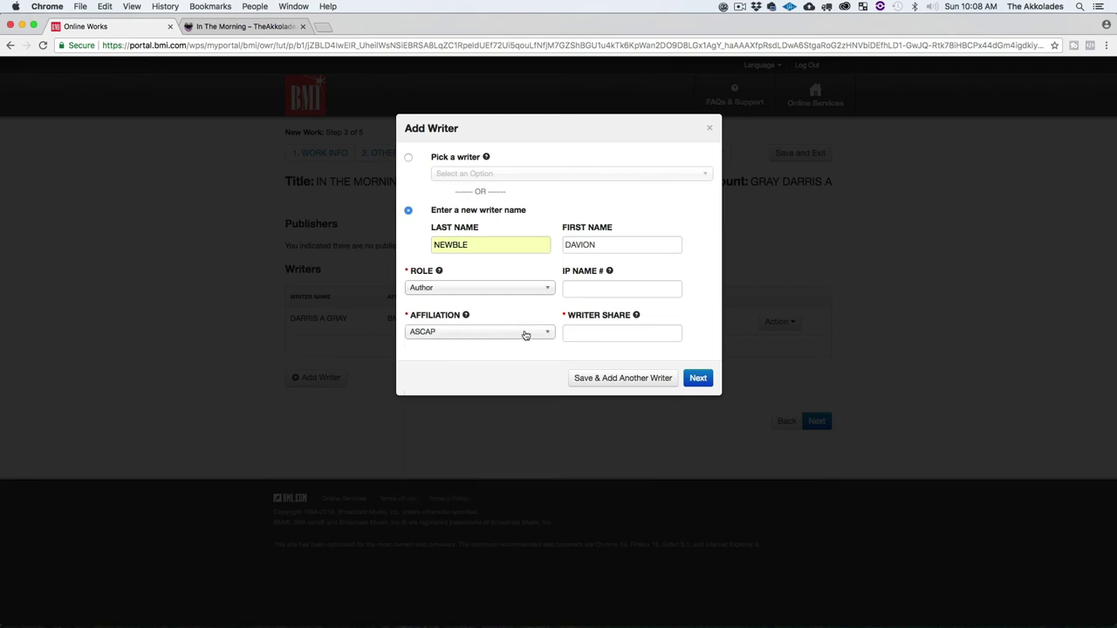
left_click(526, 336)
left_click(511, 365)
Enter a 100.00 writer share and save the co-writer to the work.
left_click(613, 332)
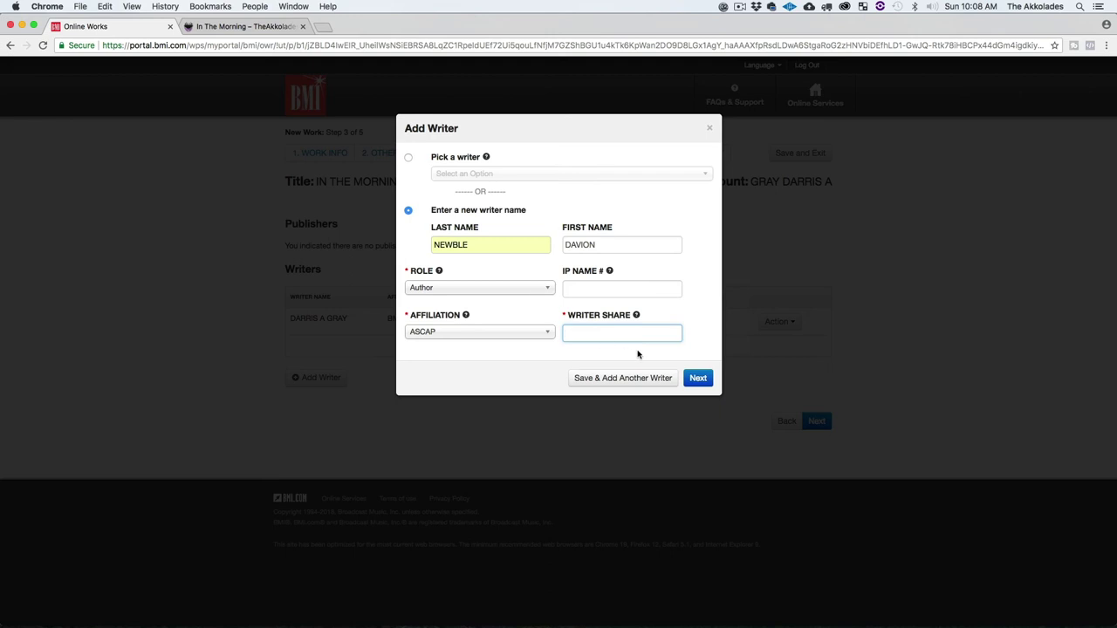
type("100")
left_click(705, 297)
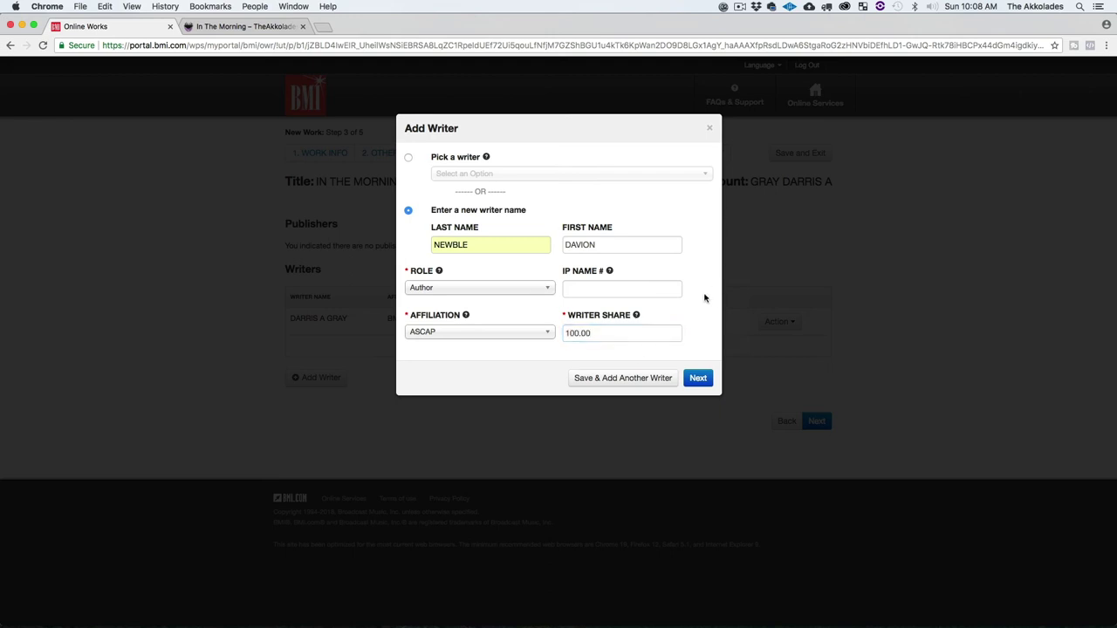
left_click(698, 379)
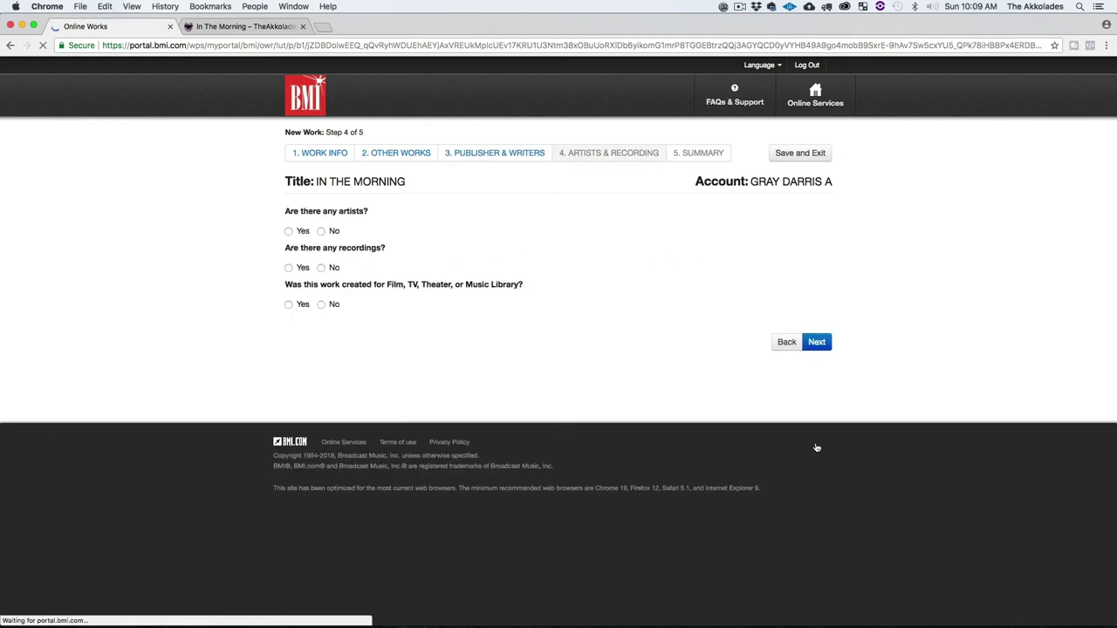
Mark Yes for 'Are there any artists?' on Step 4.
left_click(291, 231)
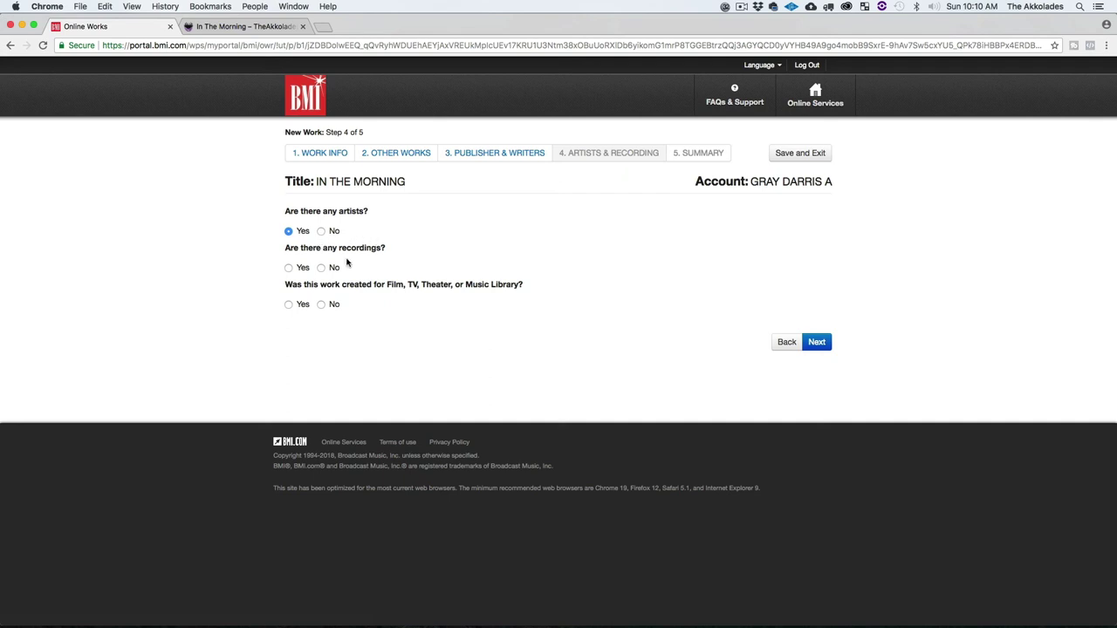
Answer Yes for recordings and No for the Film, TV, Theater or Music Library question.
left_click(288, 268)
left_click(322, 307)
Continue and add the artist by name to the work.
left_click(817, 343)
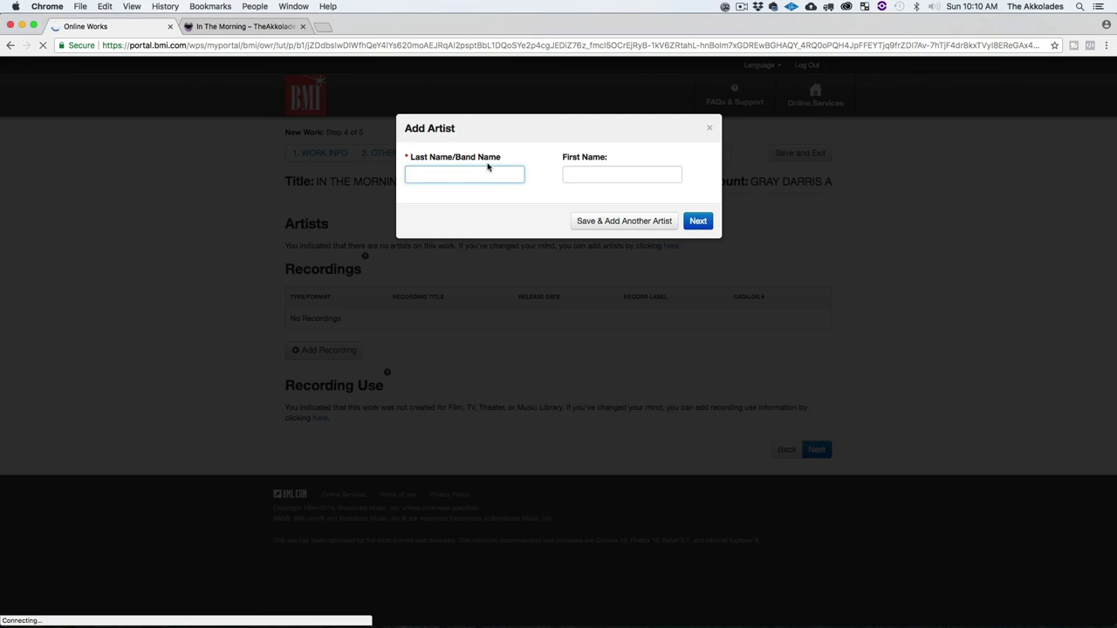
type("DAVION")
left_click(700, 221)
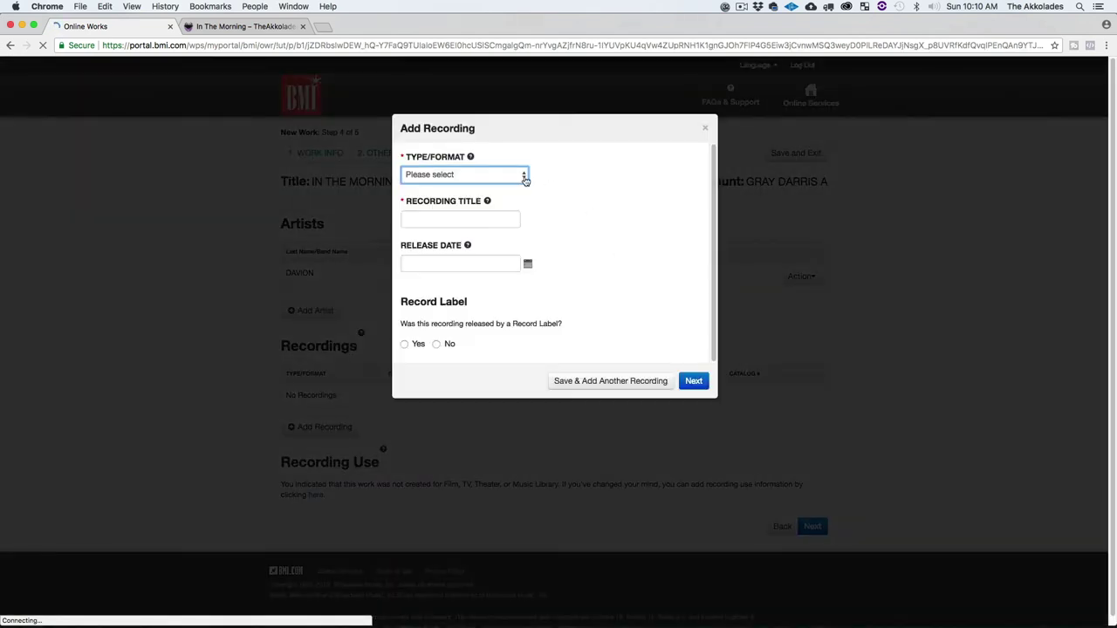
Add a Single recording titled IN THE MORNING, released 02/11/2018, with no record label.
left_click(517, 178)
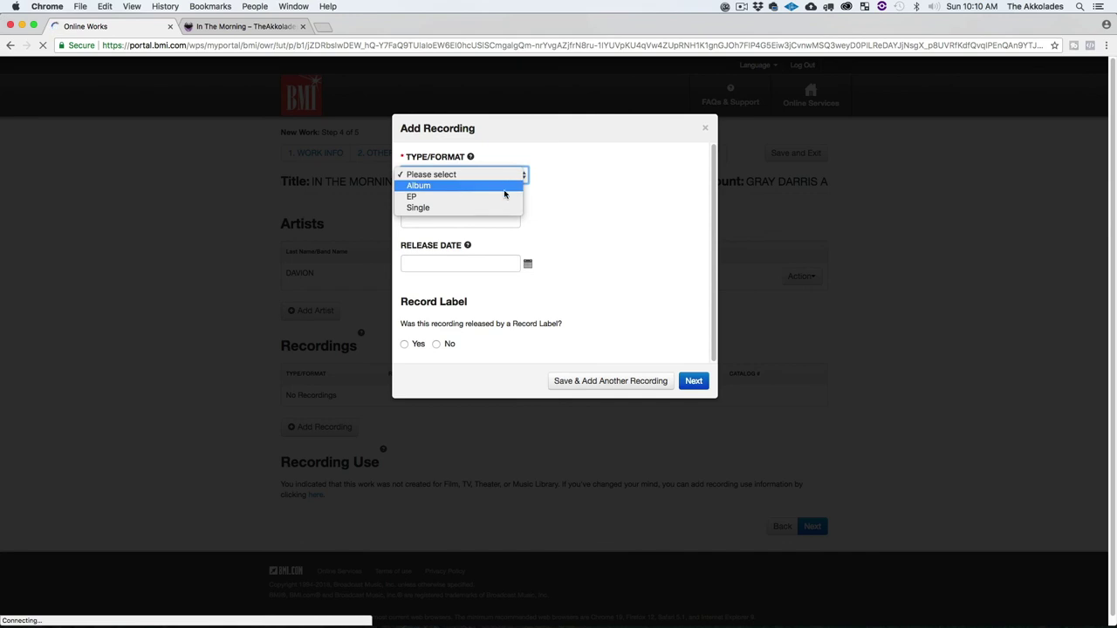
left_click(503, 207)
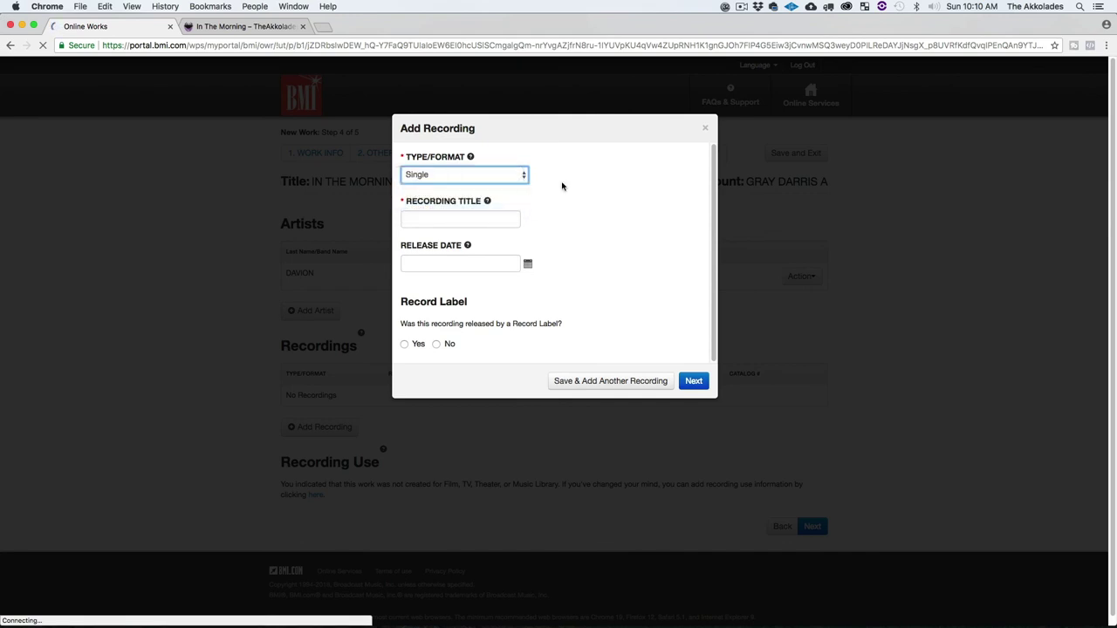
left_click(451, 214)
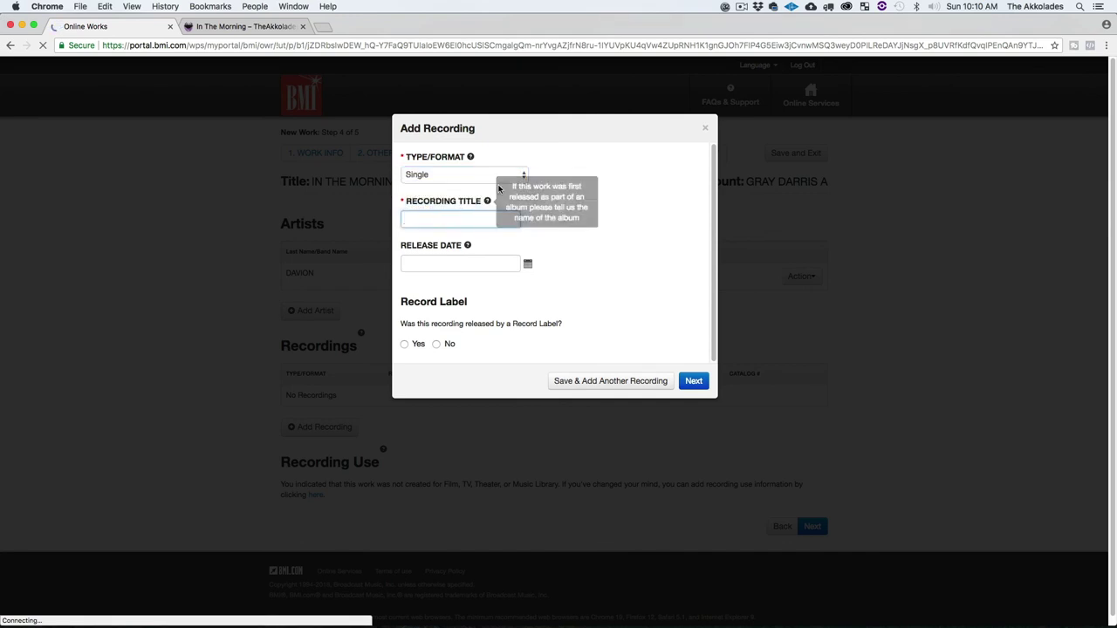
mouse_move(489, 207)
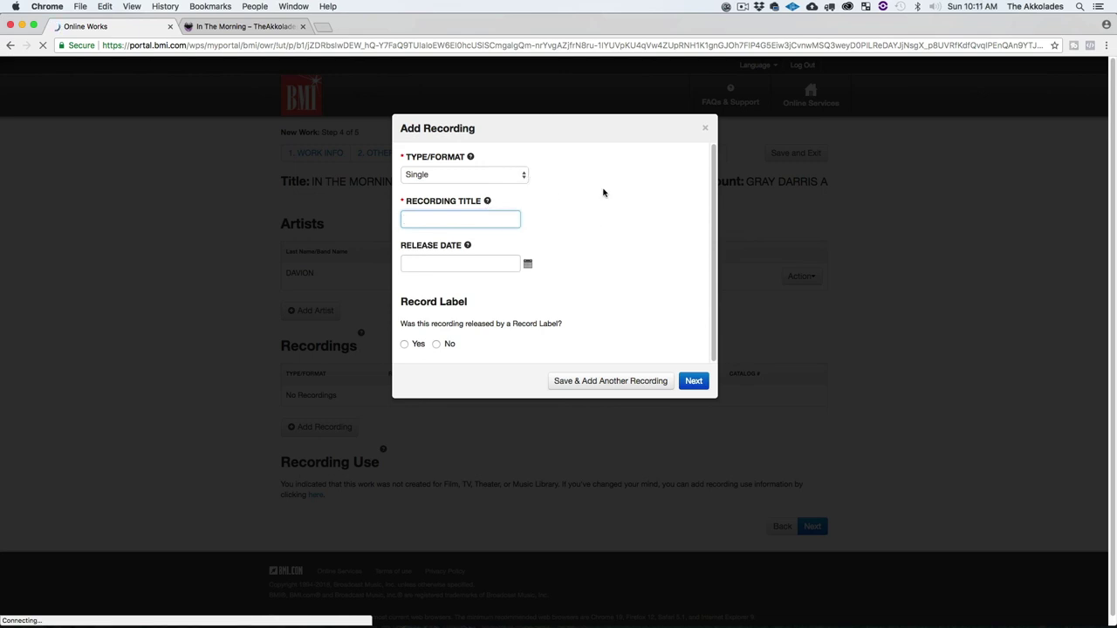
type("IN")
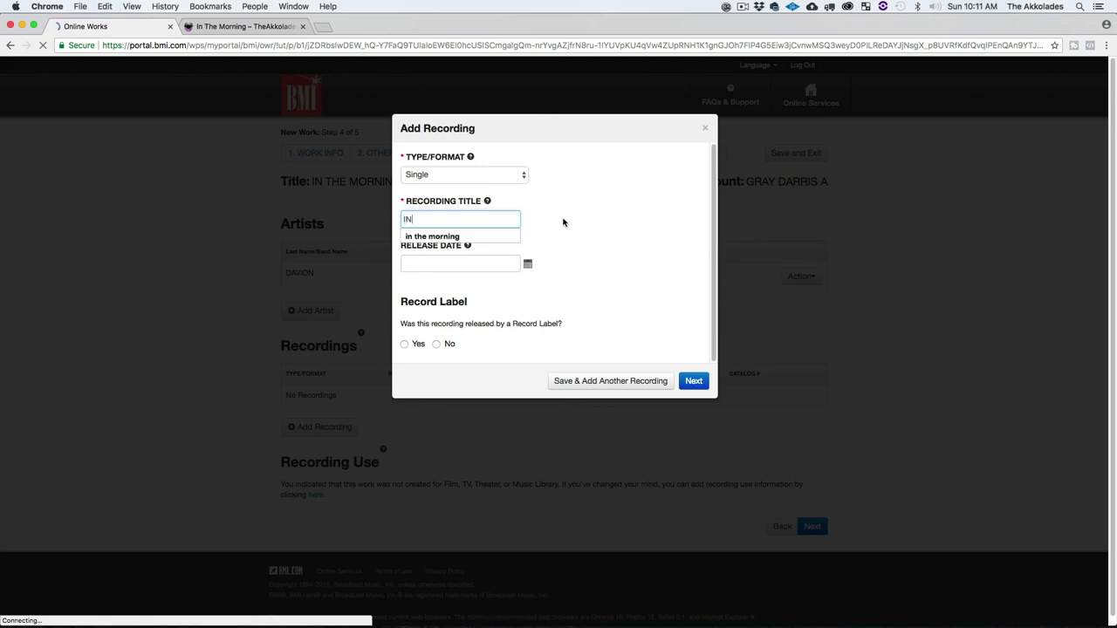
left_click(515, 237)
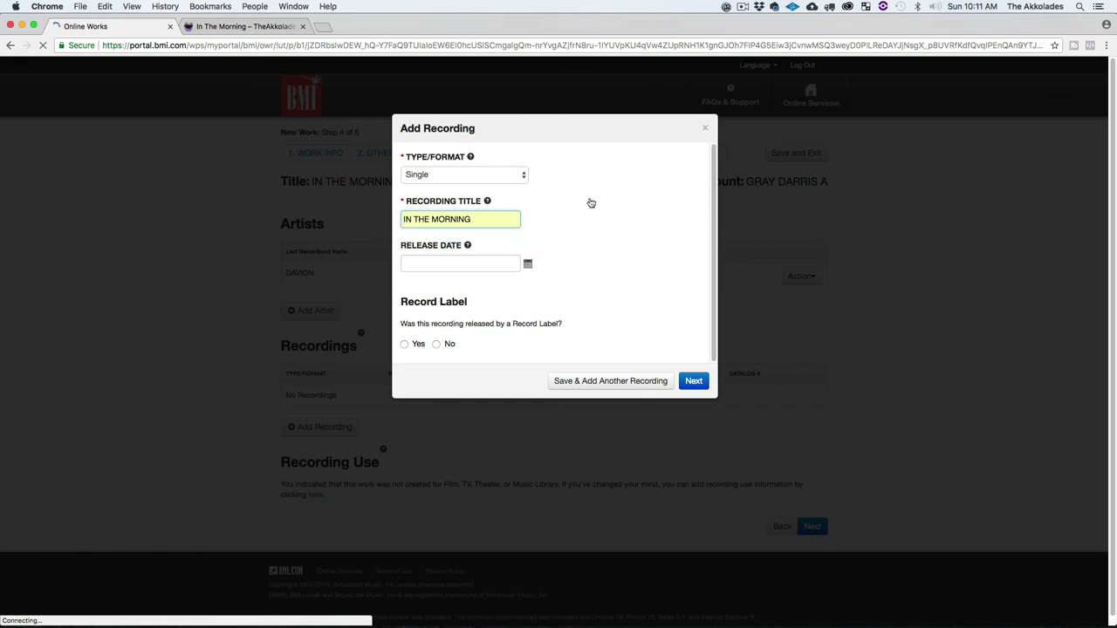
left_click(528, 263)
left_click(417, 348)
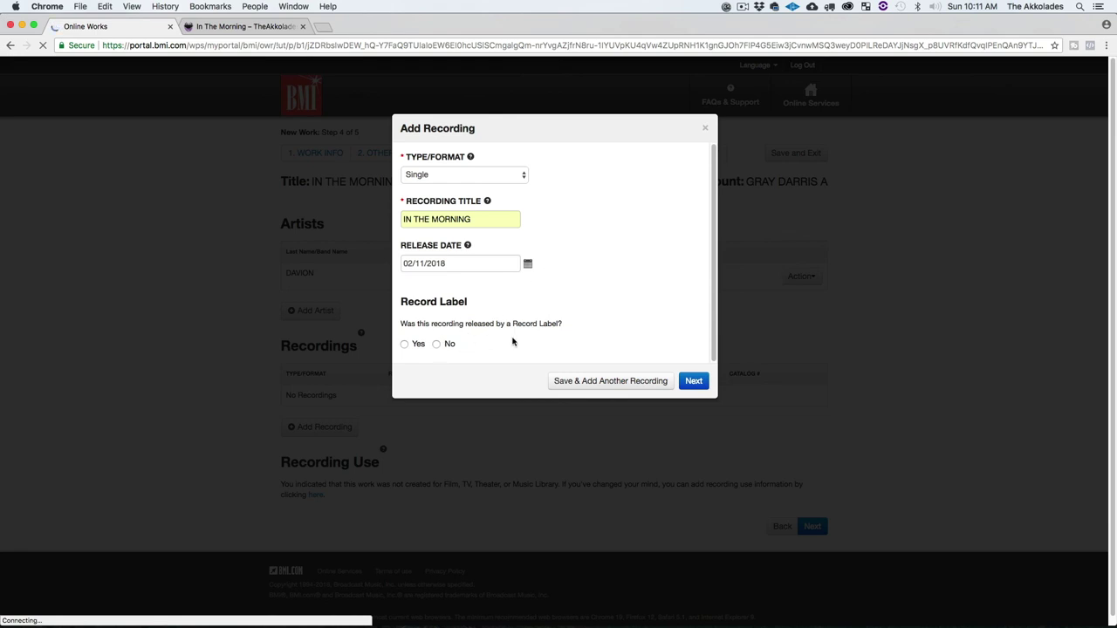
left_click(438, 346)
left_click(698, 382)
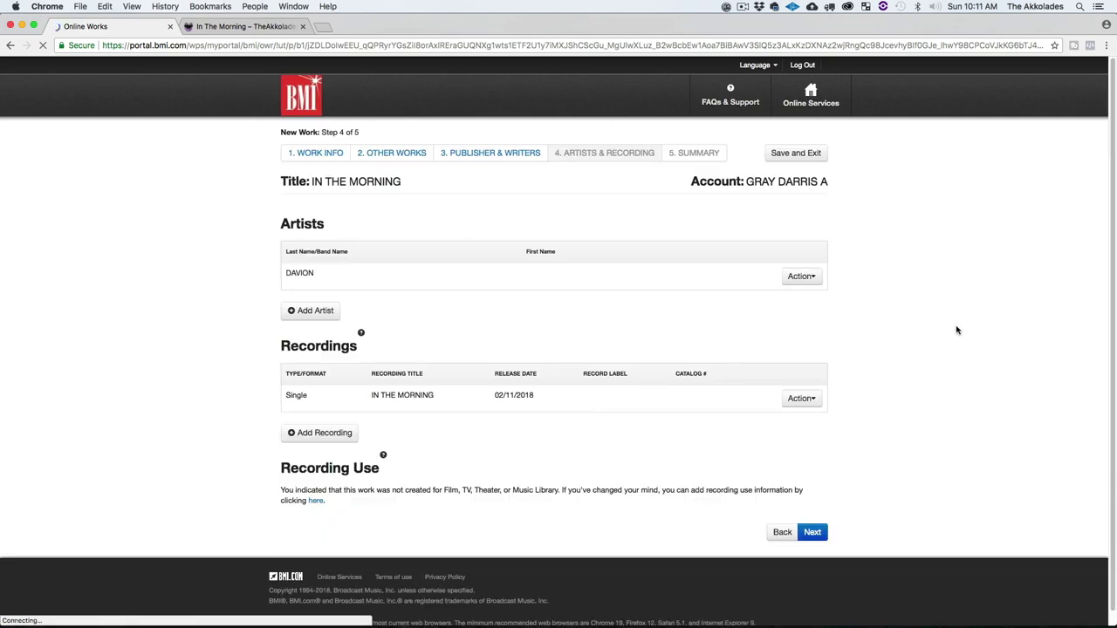
scroll(899, 297, "down", 1)
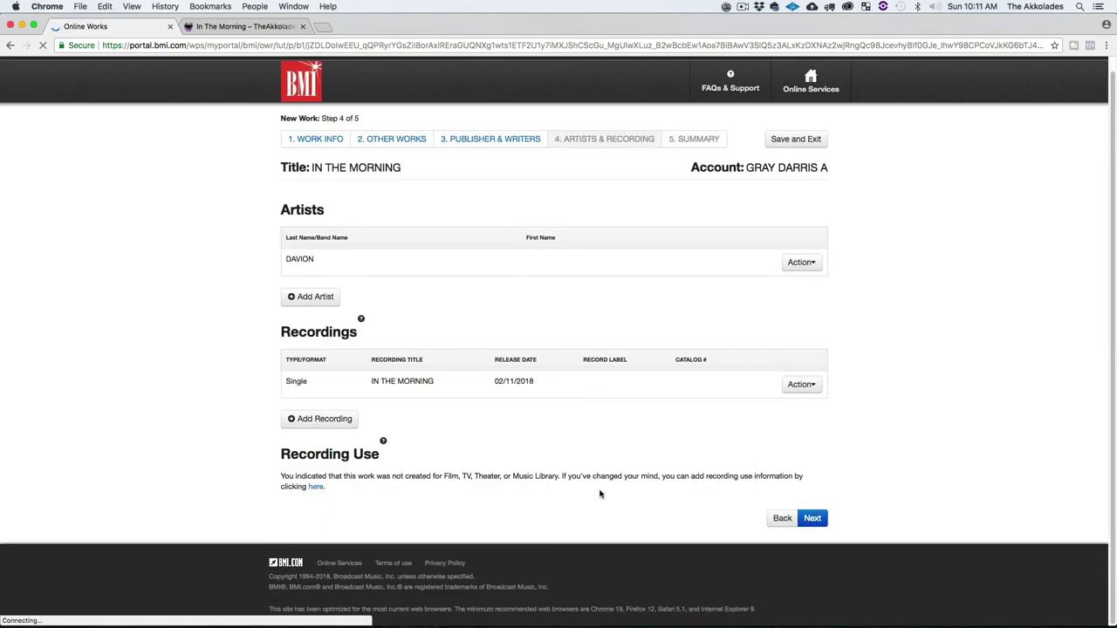
left_click(813, 519)
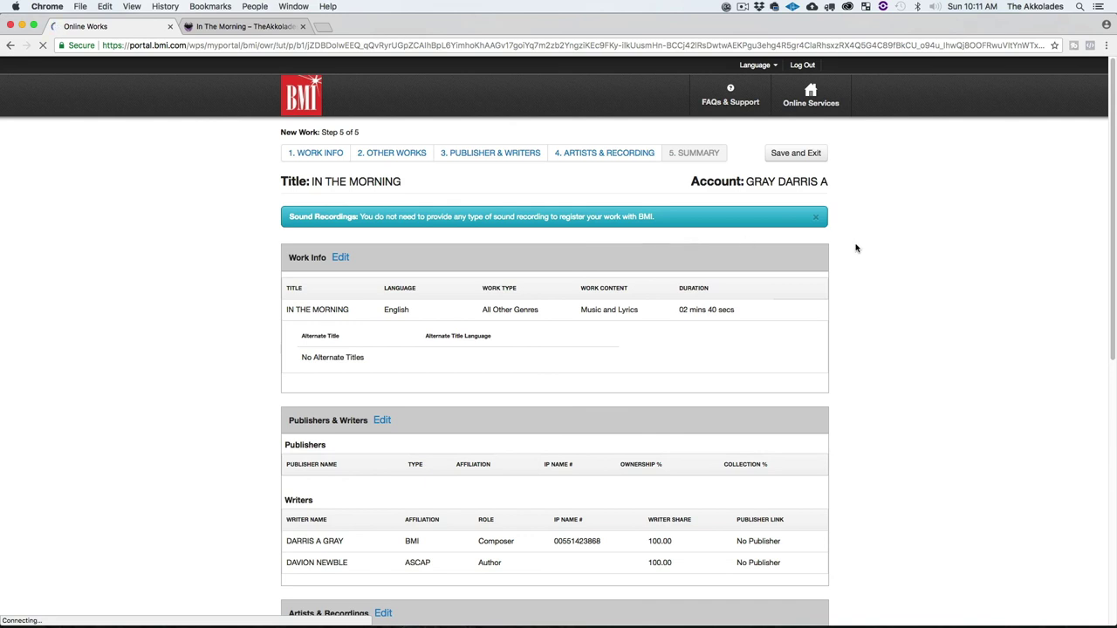
scroll(856, 249, "down", 1)
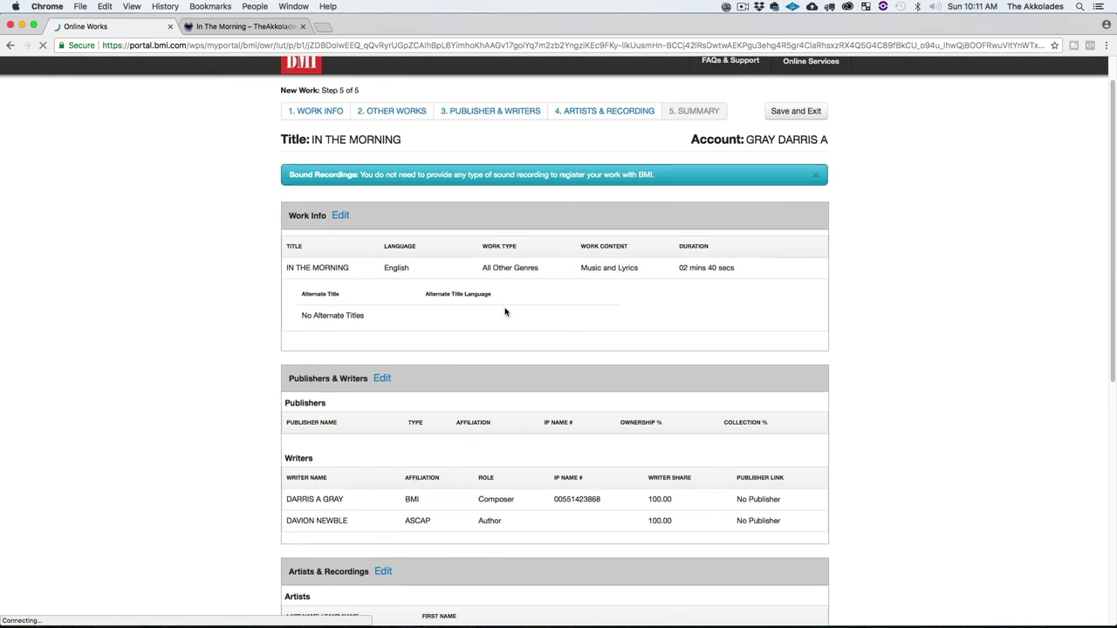
scroll(502, 313, "down", 1)
scroll(588, 455, "down", 2)
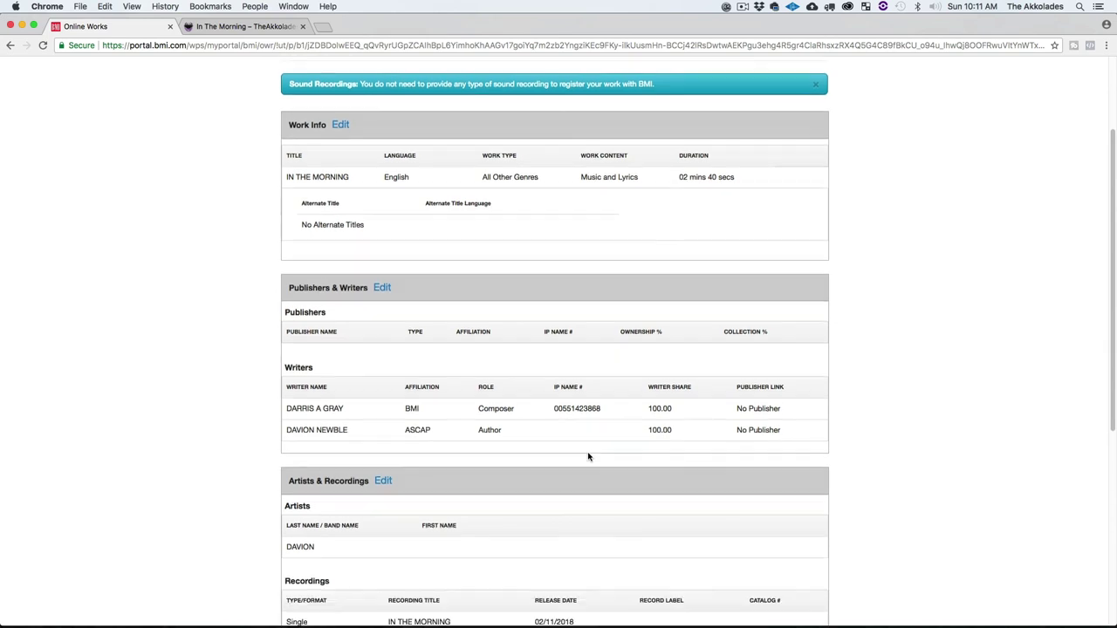
scroll(646, 449, "down", 4)
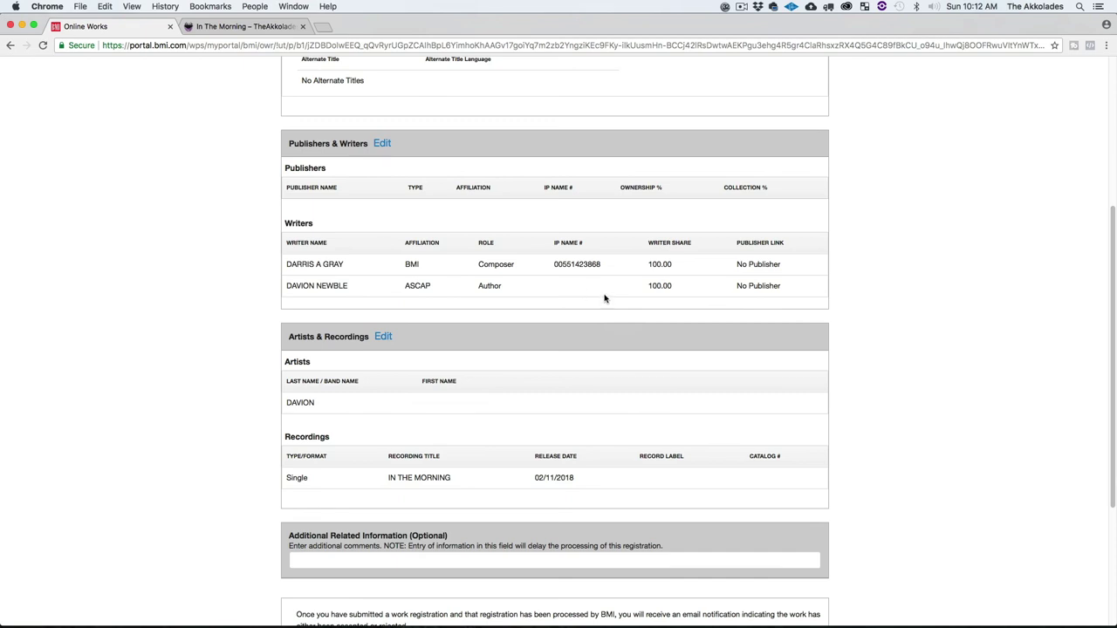
scroll(689, 324, "down", 1)
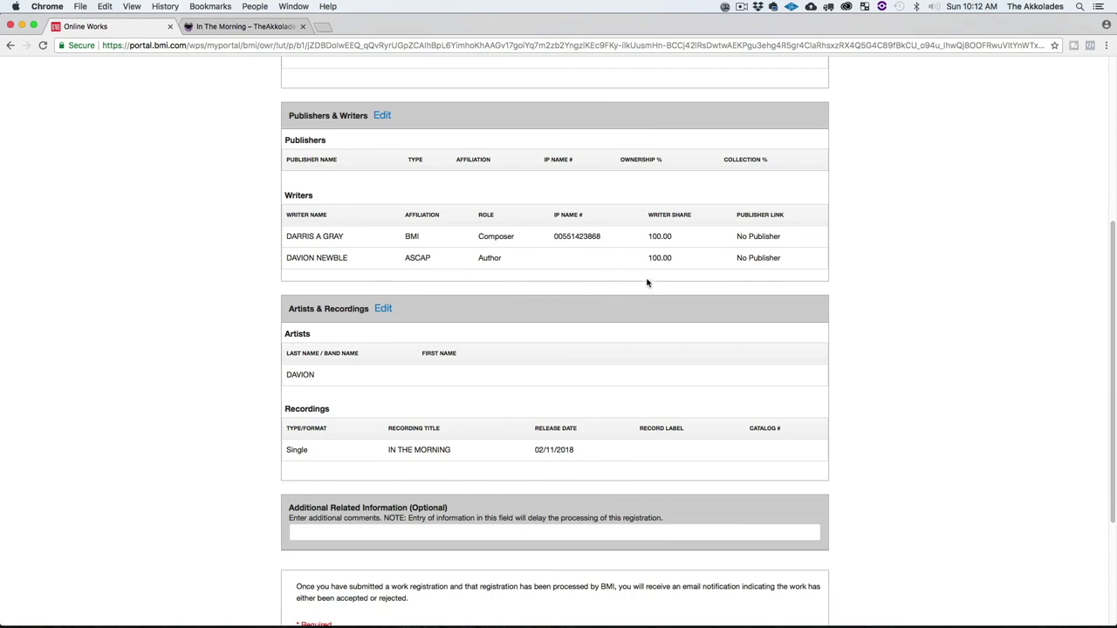
scroll(649, 281, "down", 1)
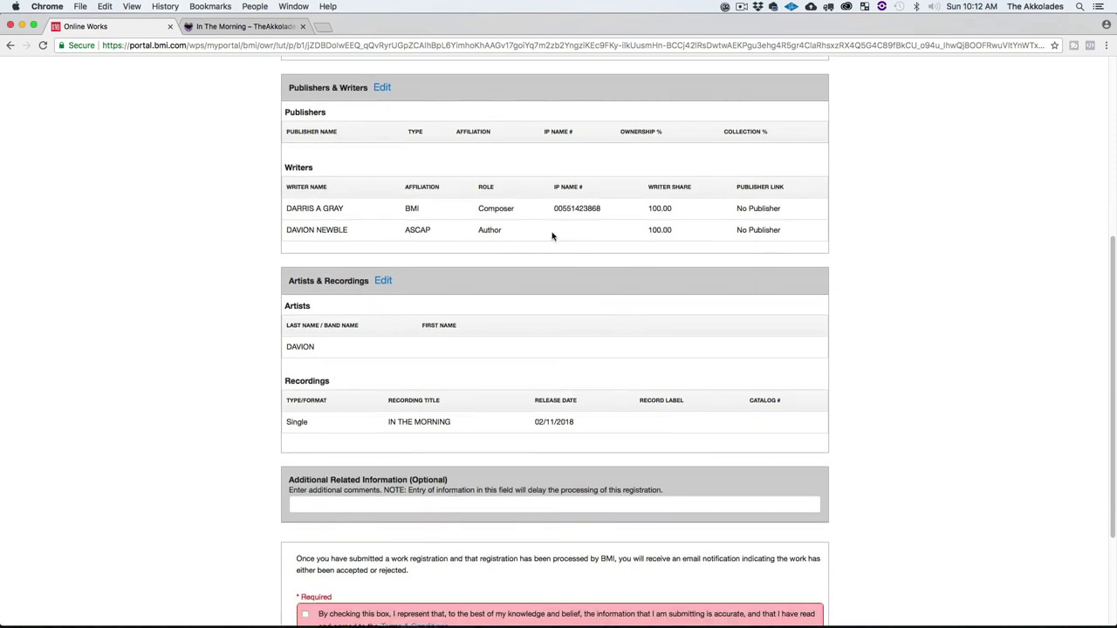
scroll(722, 367, "down", 1)
scroll(722, 367, "down", 2)
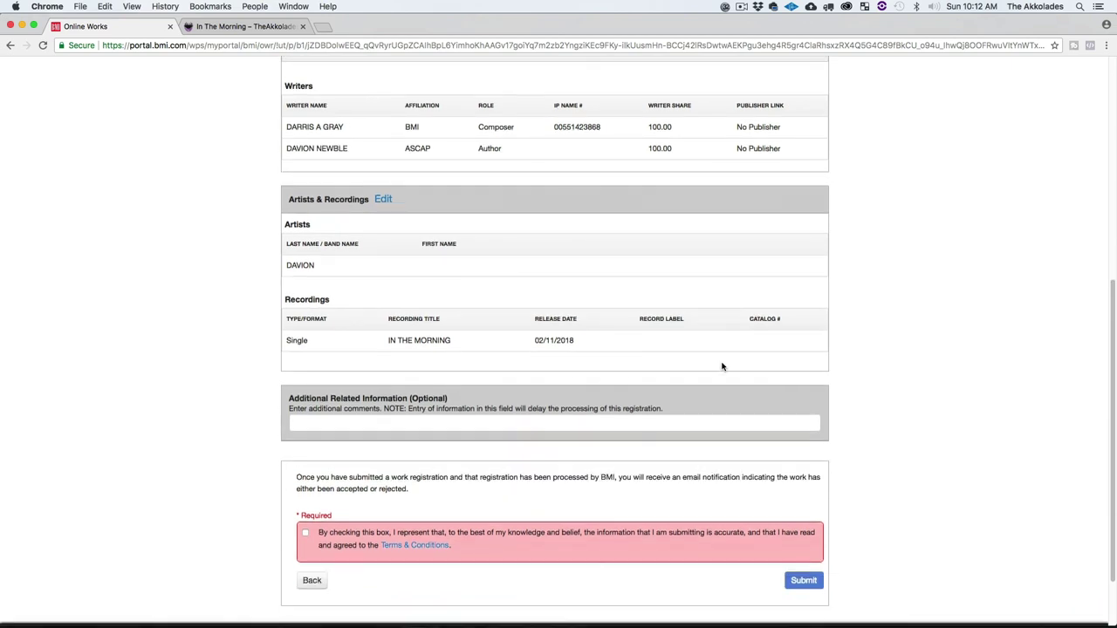
scroll(722, 366, "down", 1)
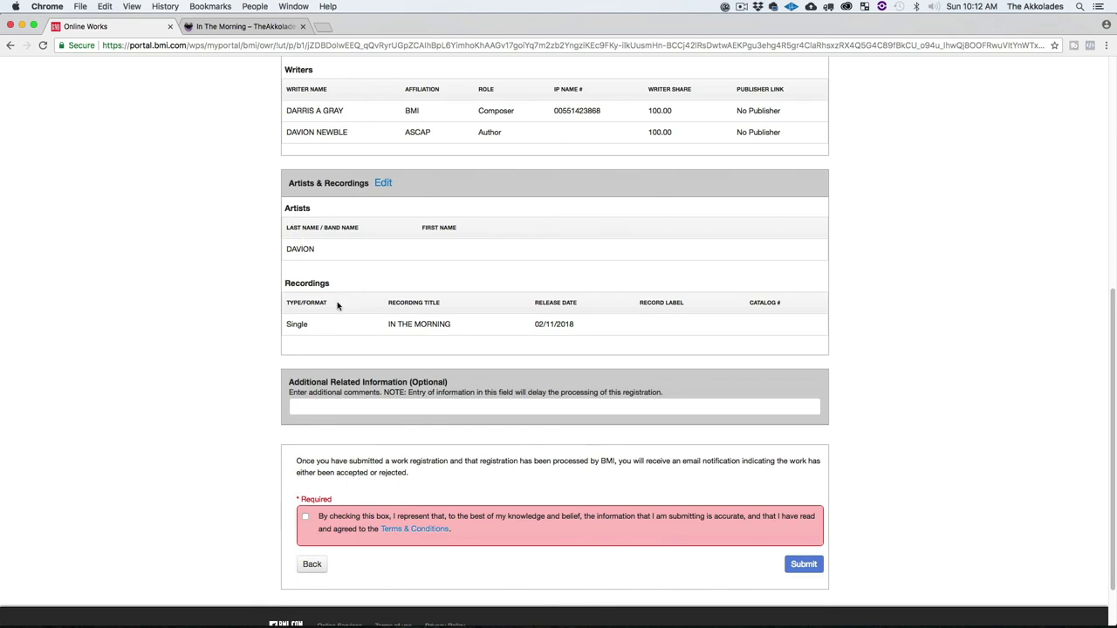
scroll(385, 375, "down", 1)
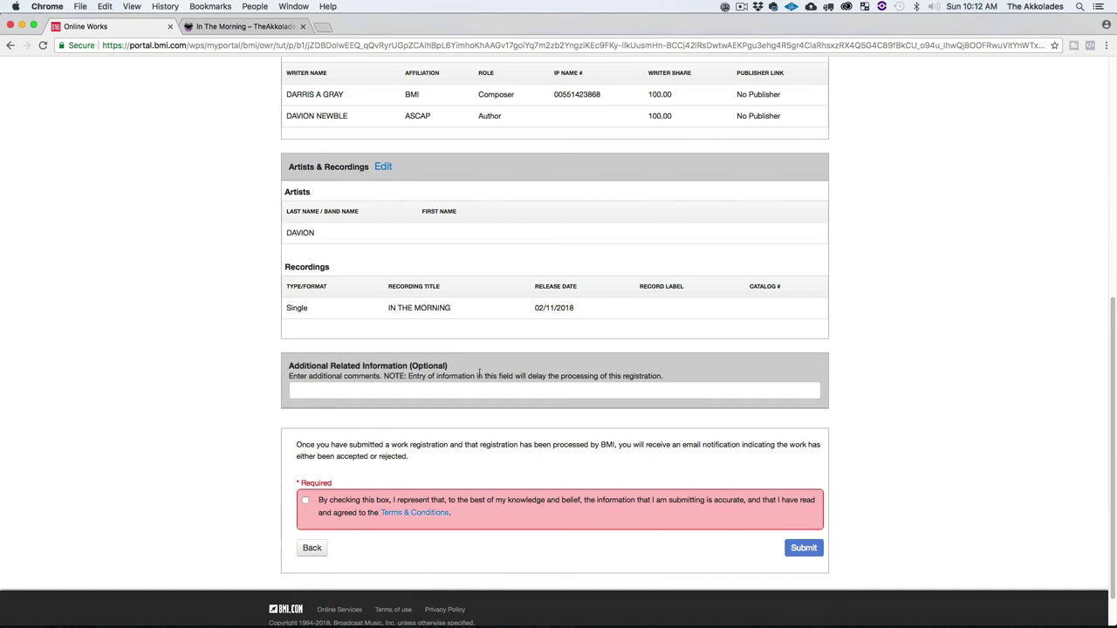
scroll(462, 423, "down", 2)
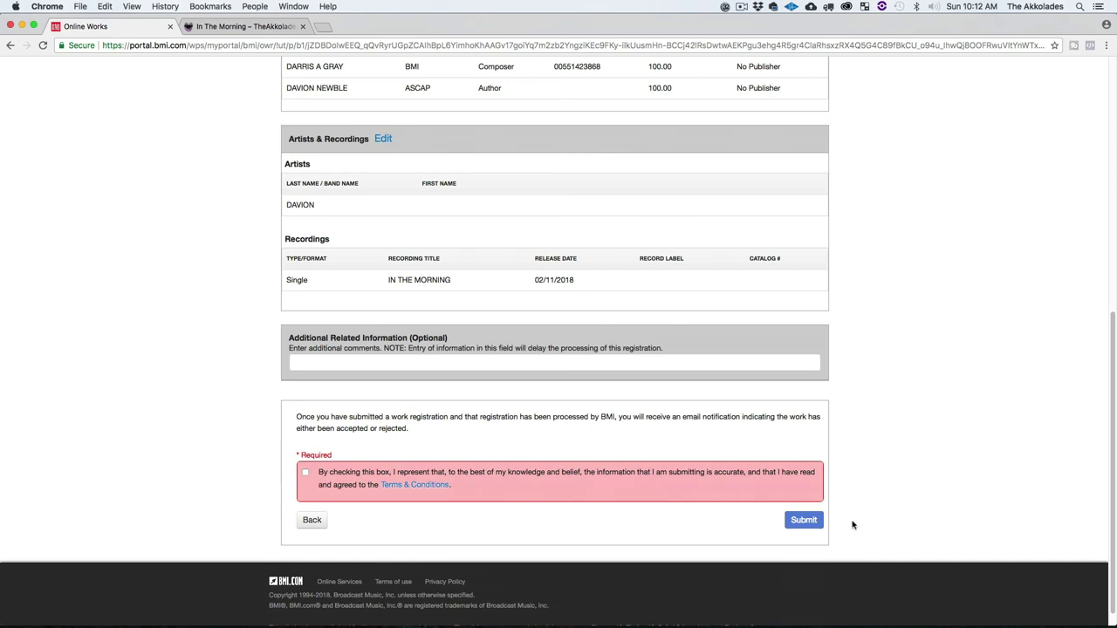
scroll(855, 529, "up", 10)
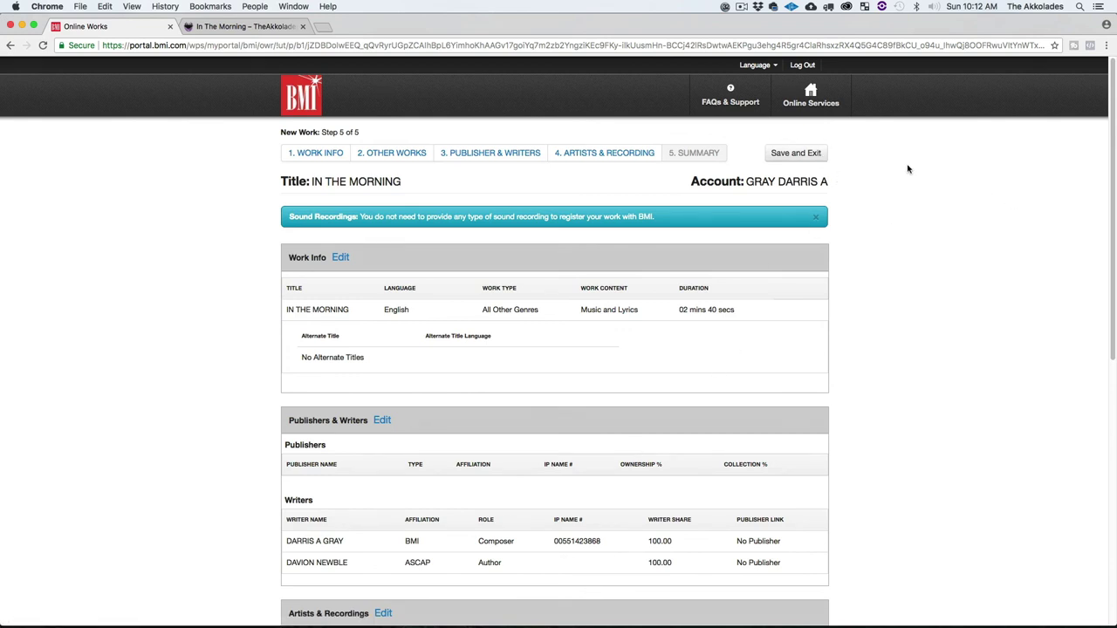
Save and exit IN THE MORNING, confirm the alert, and return to Online Services home.
left_click(819, 155)
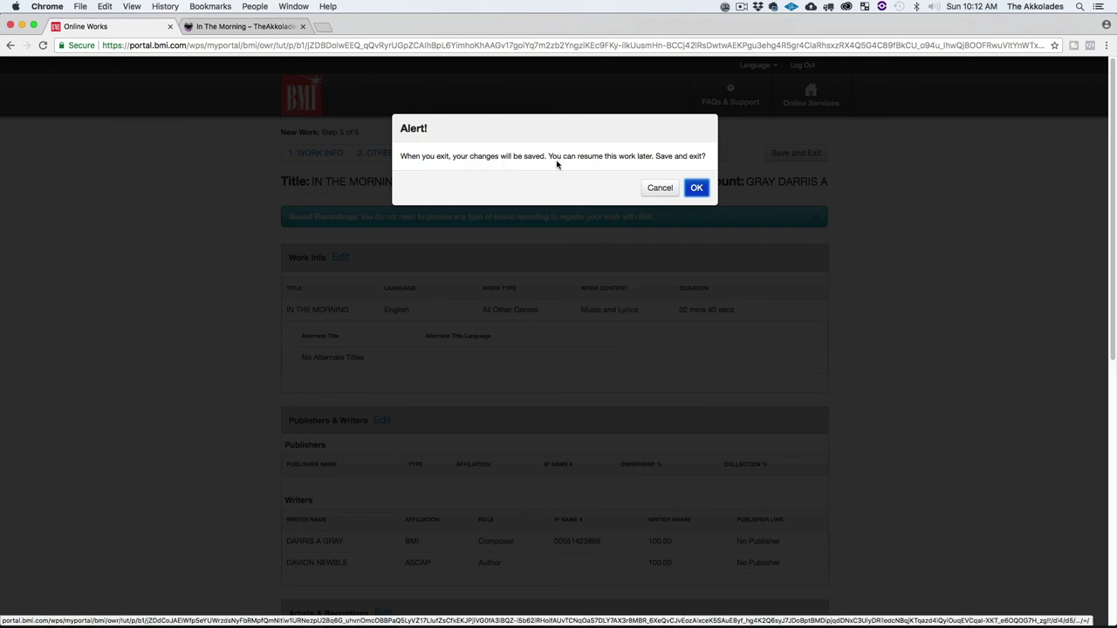
left_click(698, 188)
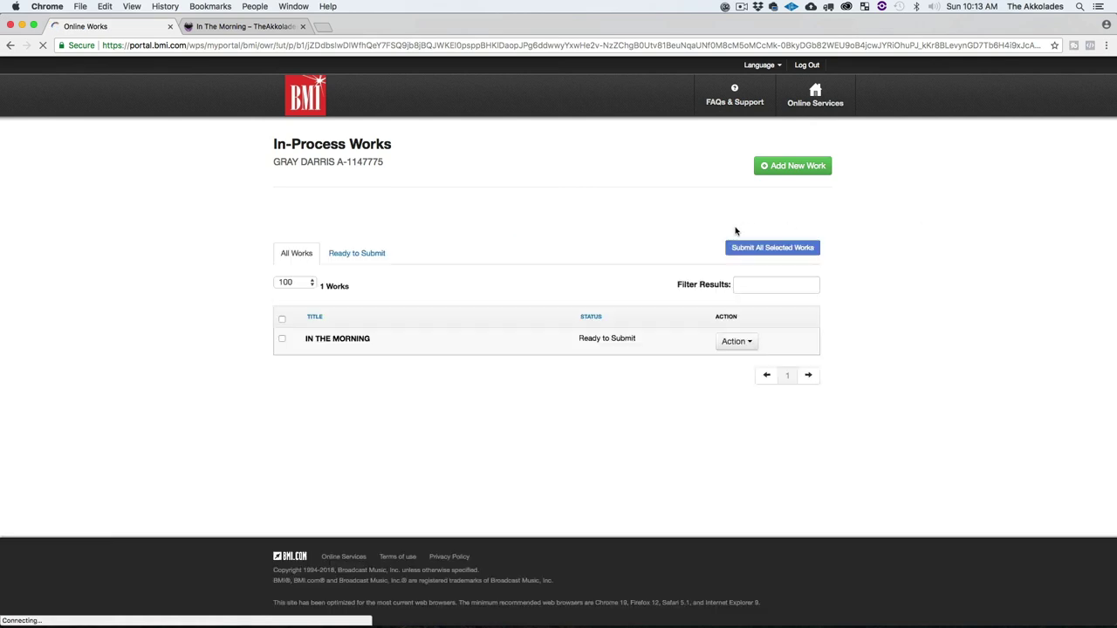
left_click(817, 93)
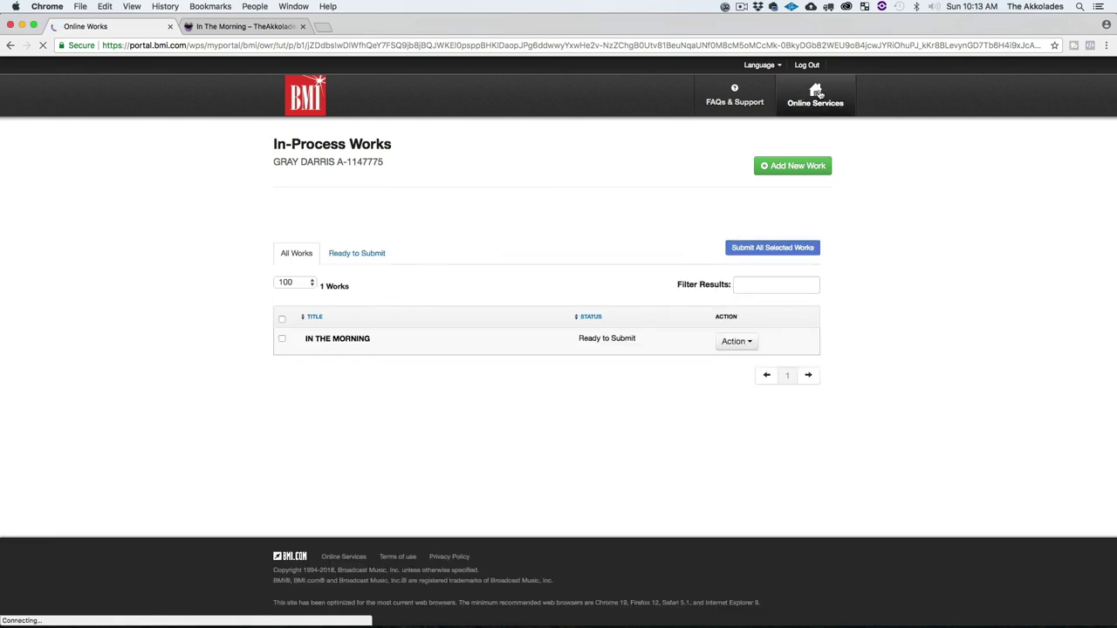